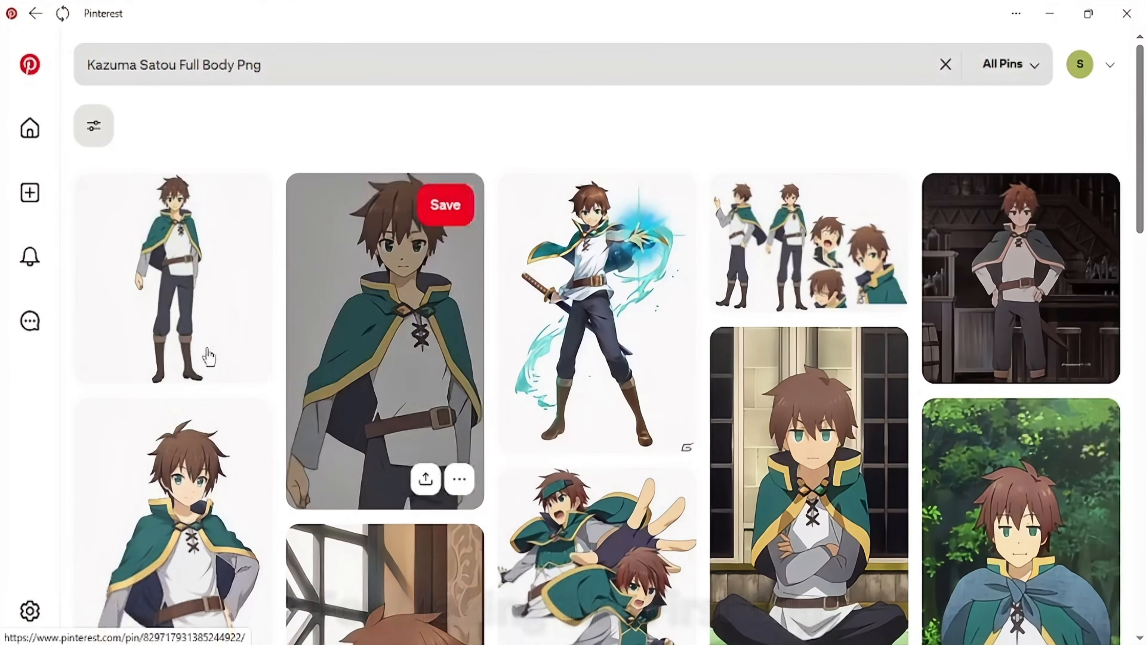
# - Download a full-body image of Kazuma Satou and another from the recent search "Rudeus Greyrat Full Body Png"
pyautogui.click(248, 353)
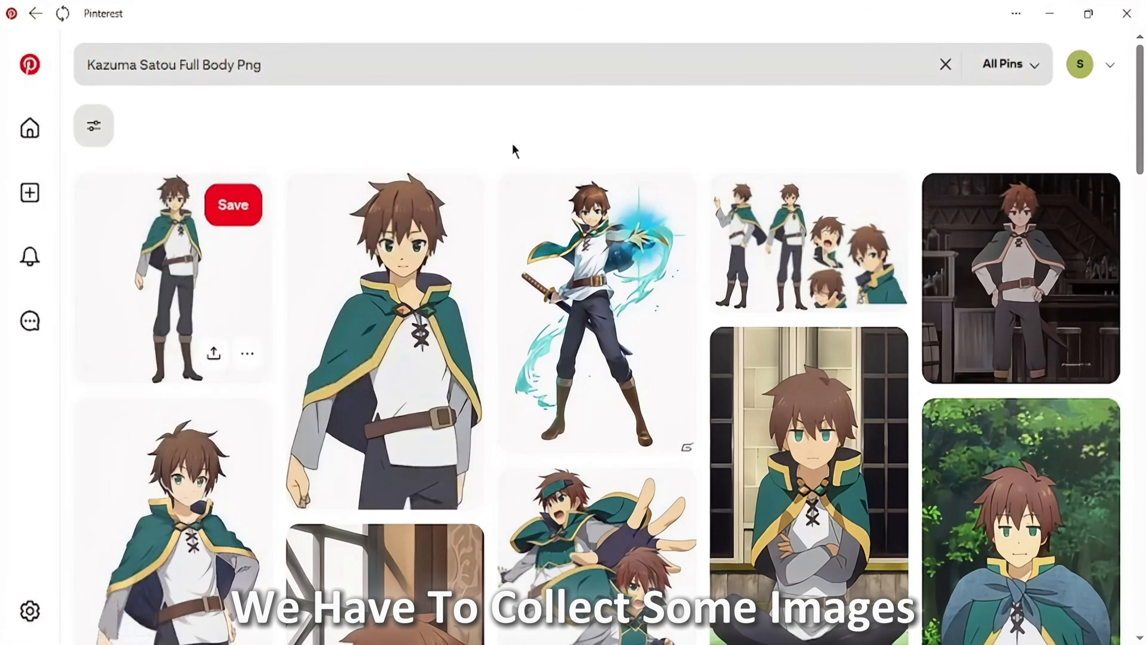
pyautogui.click(681, 69)
pyautogui.click(944, 64)
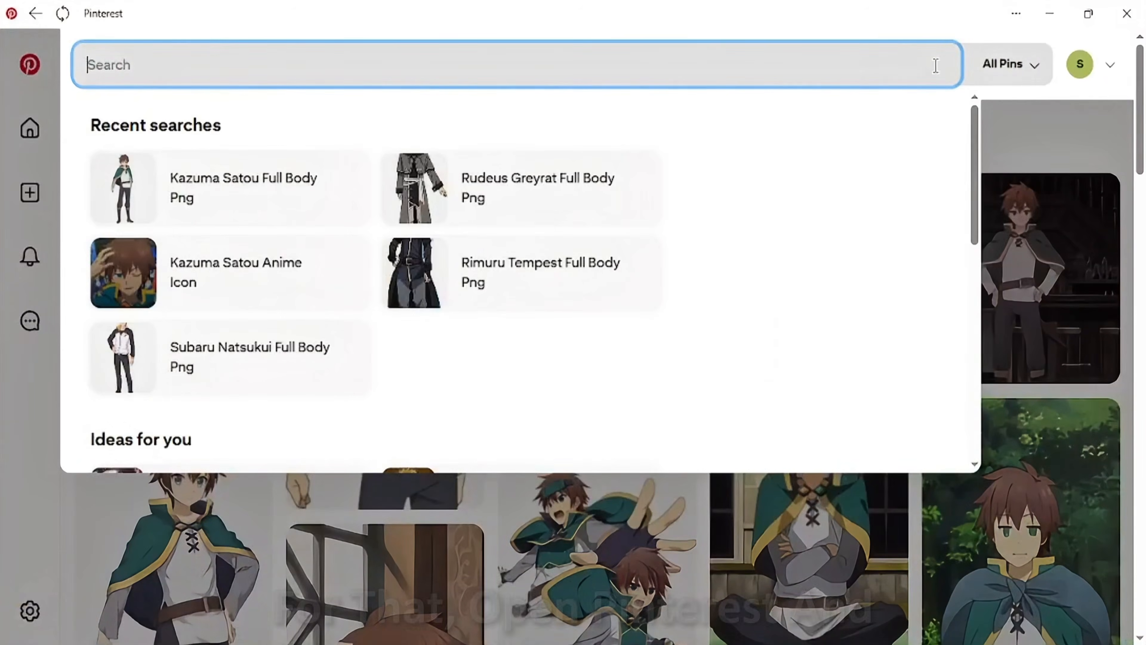
pyautogui.click(481, 200)
pyautogui.click(245, 525)
pyautogui.click(231, 447)
# - Run the recent search "Rimuru Tempest Full Body Png" and download a full-body image from its results
pyautogui.click(945, 64)
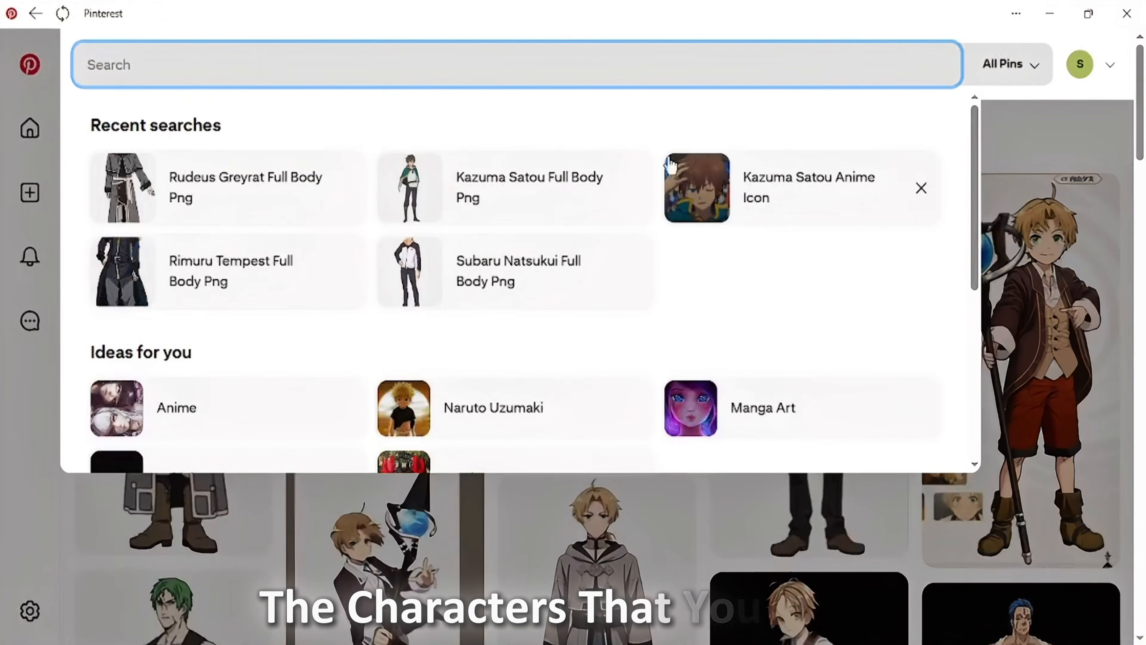
pyautogui.click(273, 272)
pyautogui.scroll(-3, 456, 471)
pyautogui.scroll(-1, 456, 470)
pyautogui.click(459, 589)
pyautogui.click(452, 507)
# - Run the recent search "Subaru Natsukui Full Body Png" and download a full-body image from its results
pyautogui.click(428, 68)
pyautogui.click(945, 64)
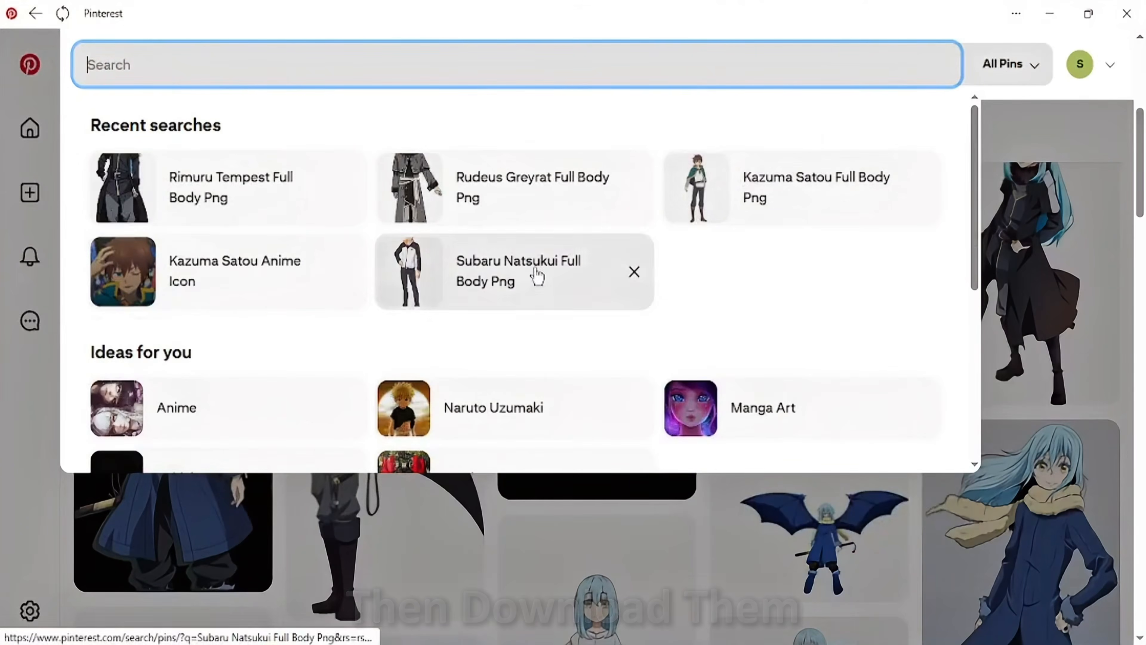
pyautogui.click(581, 267)
pyautogui.scroll(-2, 569, 325)
pyautogui.click(671, 432)
pyautogui.click(677, 516)
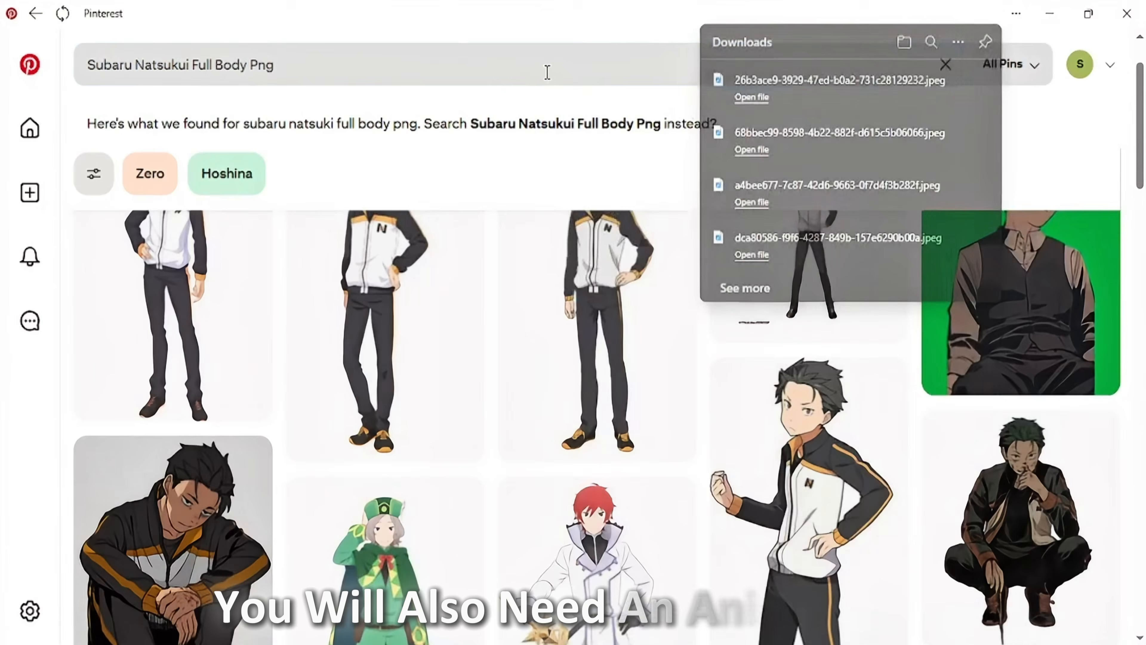
# - Run the recent search "Kazuma Satou Anime Icon" and download the dark-background icon of Kazuma in the green-and-black jacket
pyautogui.click(944, 68)
pyautogui.click(946, 64)
pyautogui.click(409, 293)
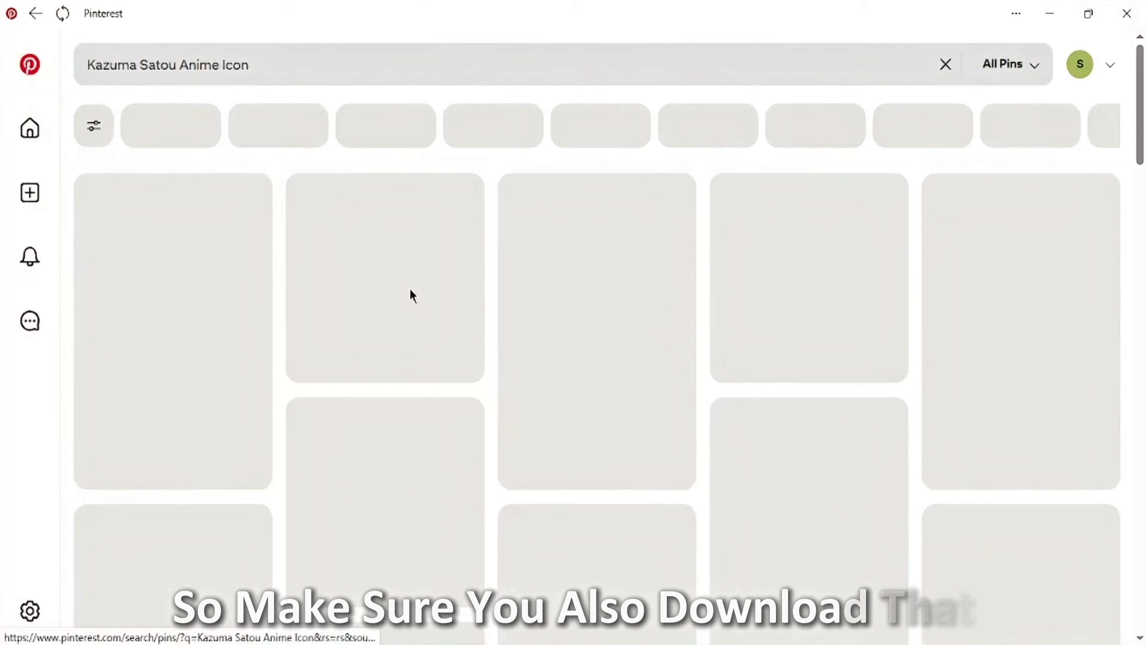
pyautogui.scroll(-5, 790, 436)
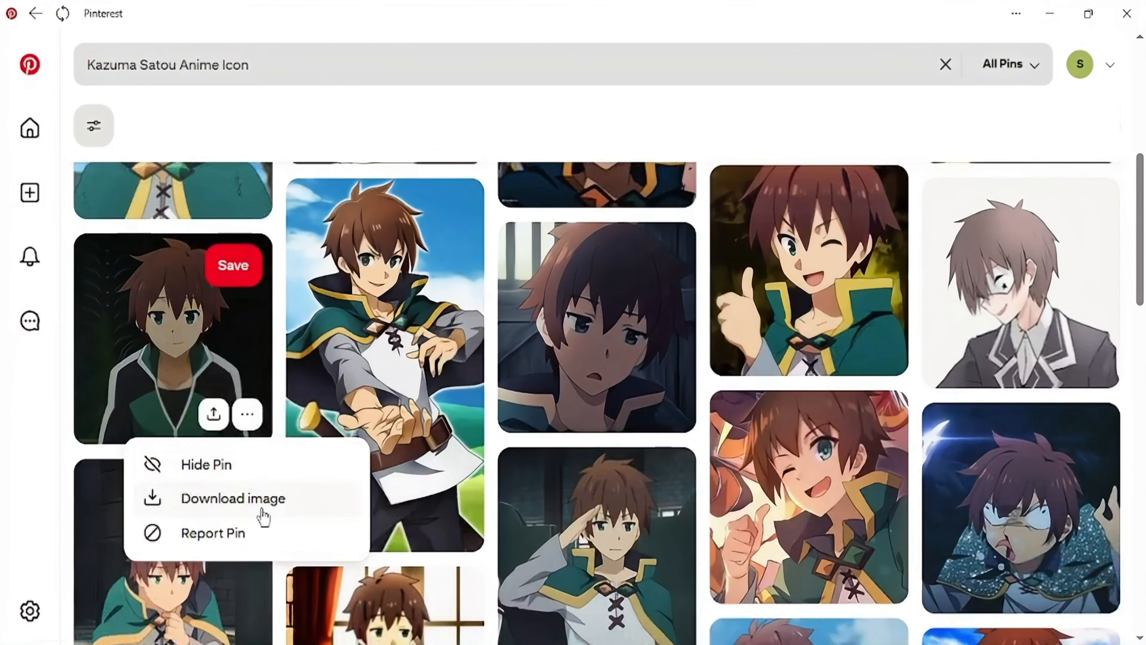
pyautogui.click(266, 499)
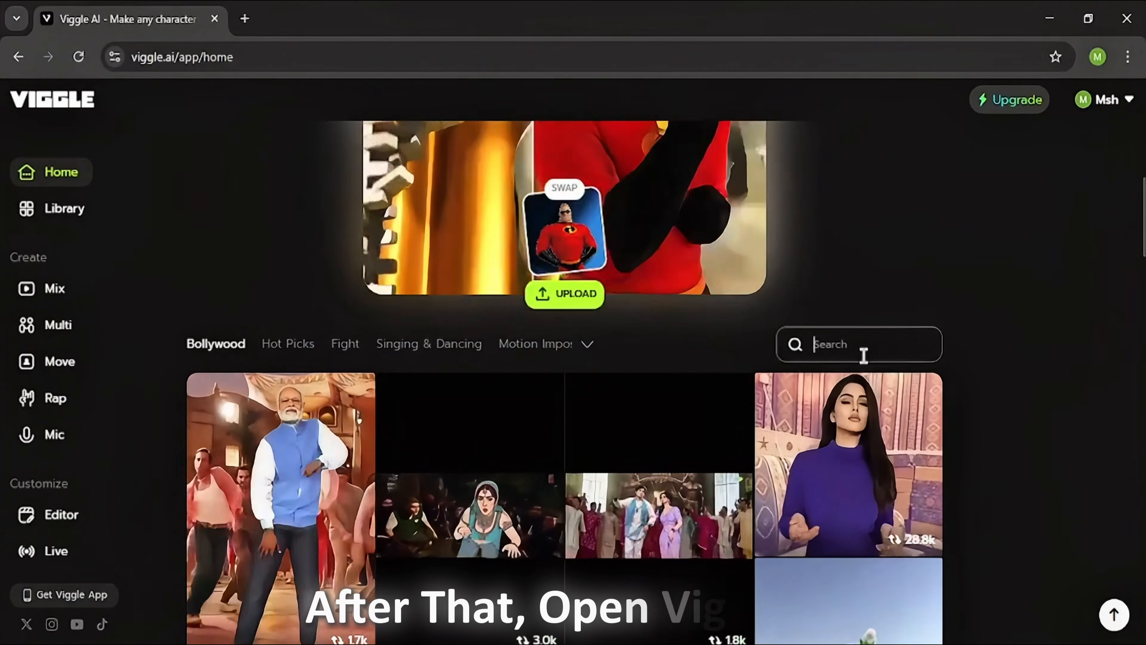
# - Switch to Viggle AI, search for "Dance if you" and generate the three-superhero dance template with the Subaru, Rimuru and Rudeus images
pyautogui.click(863, 355)
pyautogui.write('Dance if you')
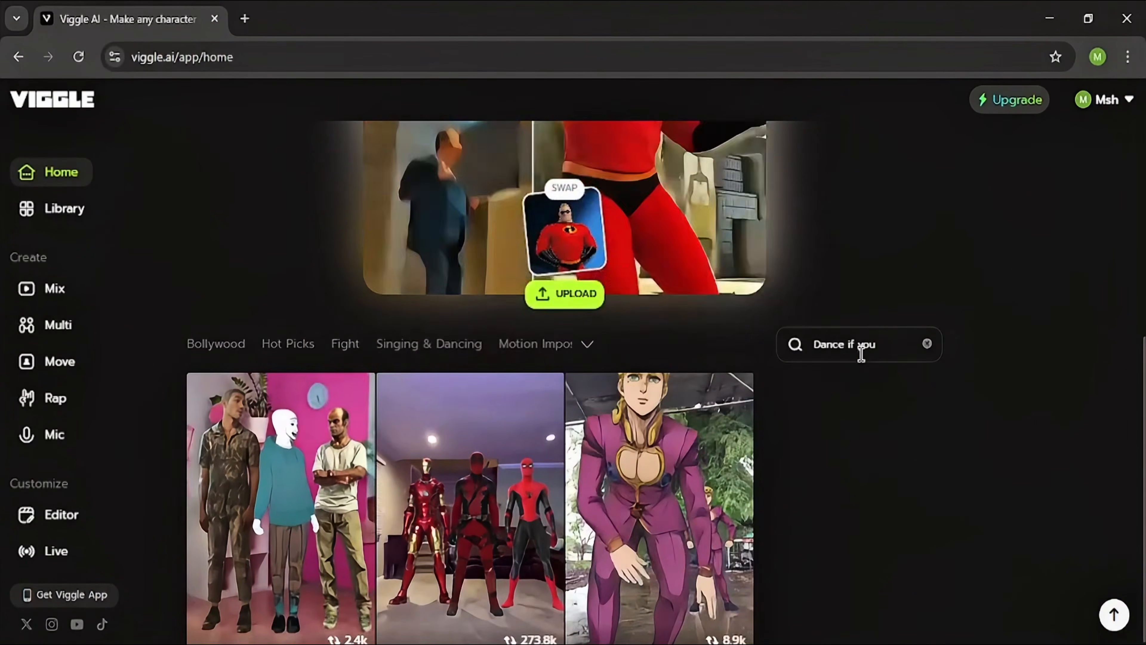
pyautogui.scroll(-1, 861, 354)
pyautogui.click(525, 623)
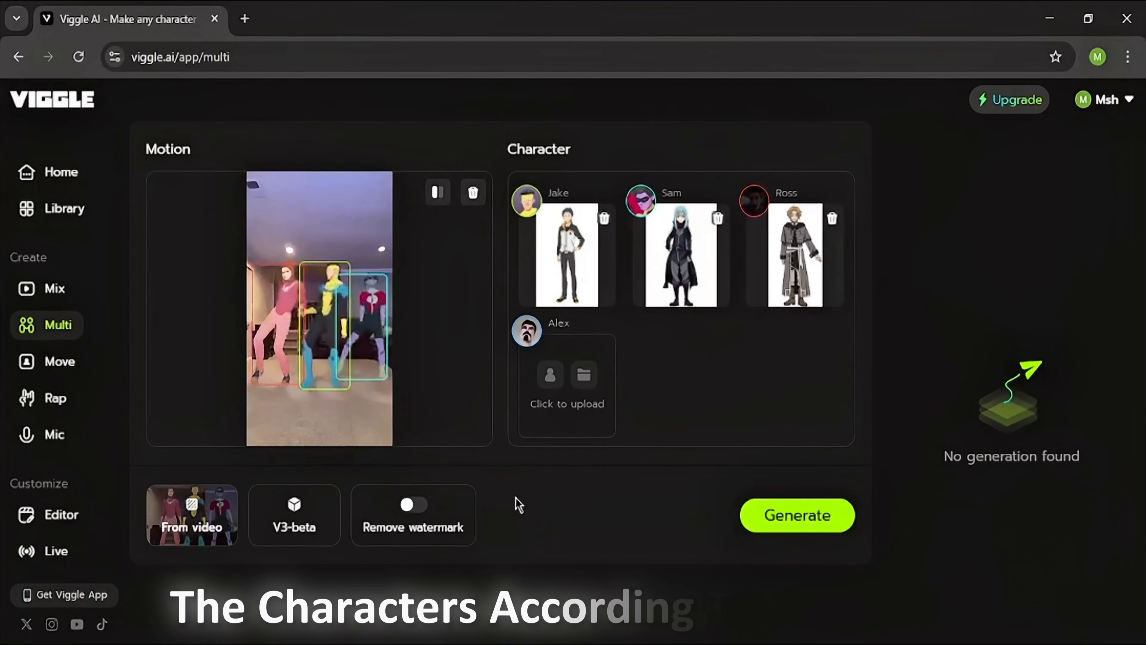
pyautogui.click(783, 522)
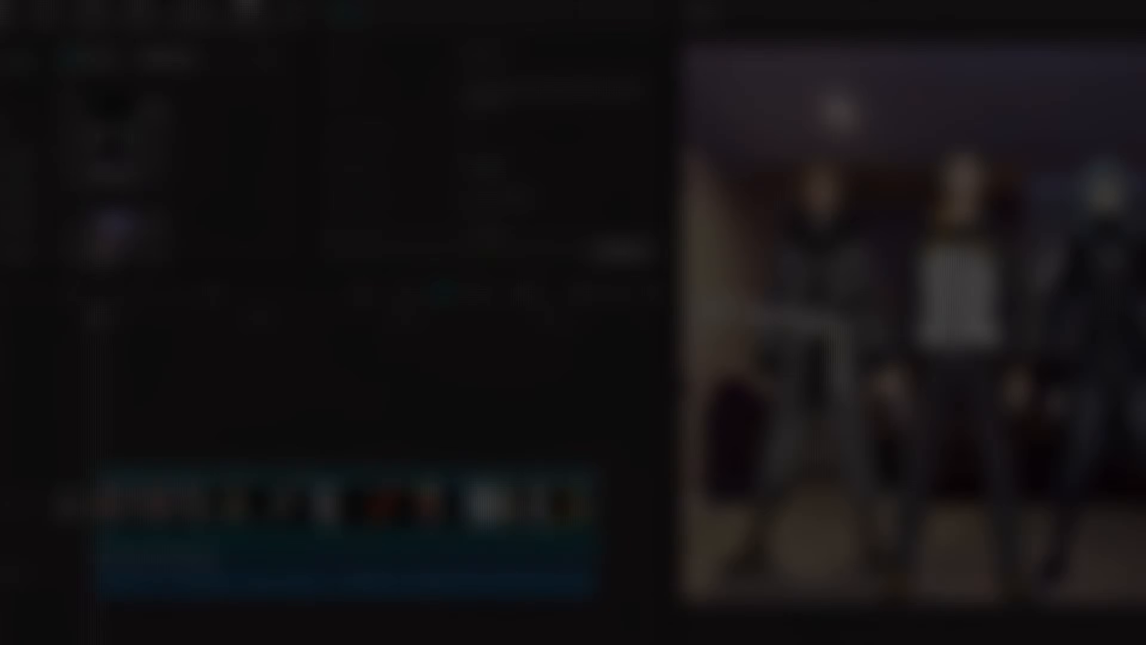
# - Switch to CapCut and play back the assembled timeline of project 1005 (1)
pyautogui.click(905, 625)
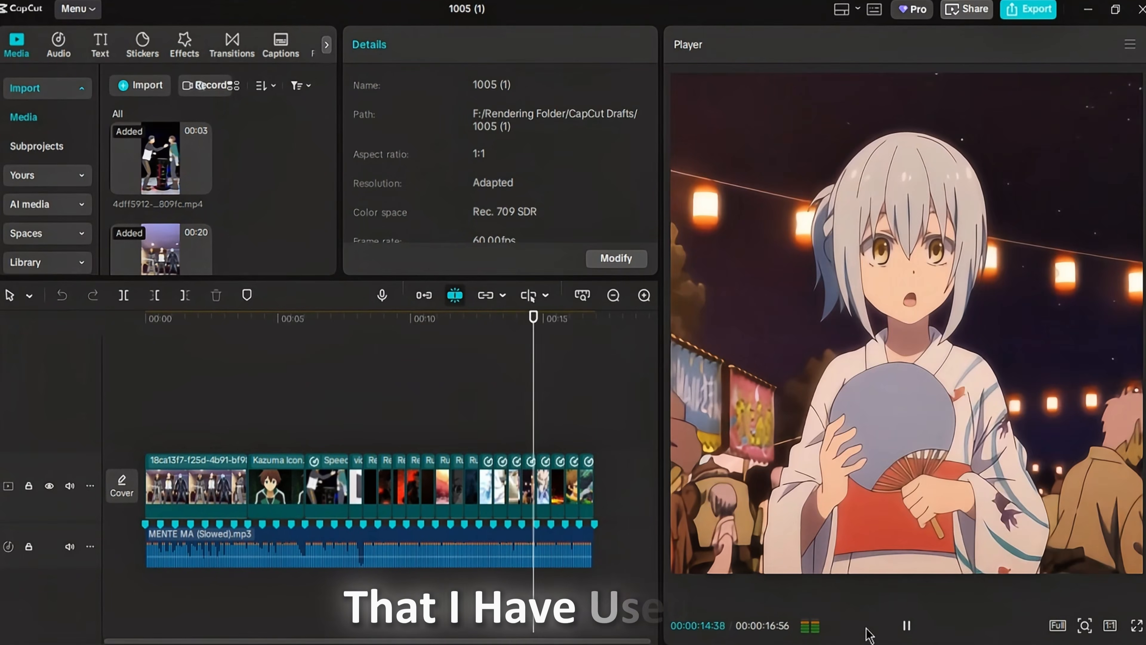
pyautogui.click(48, 347)
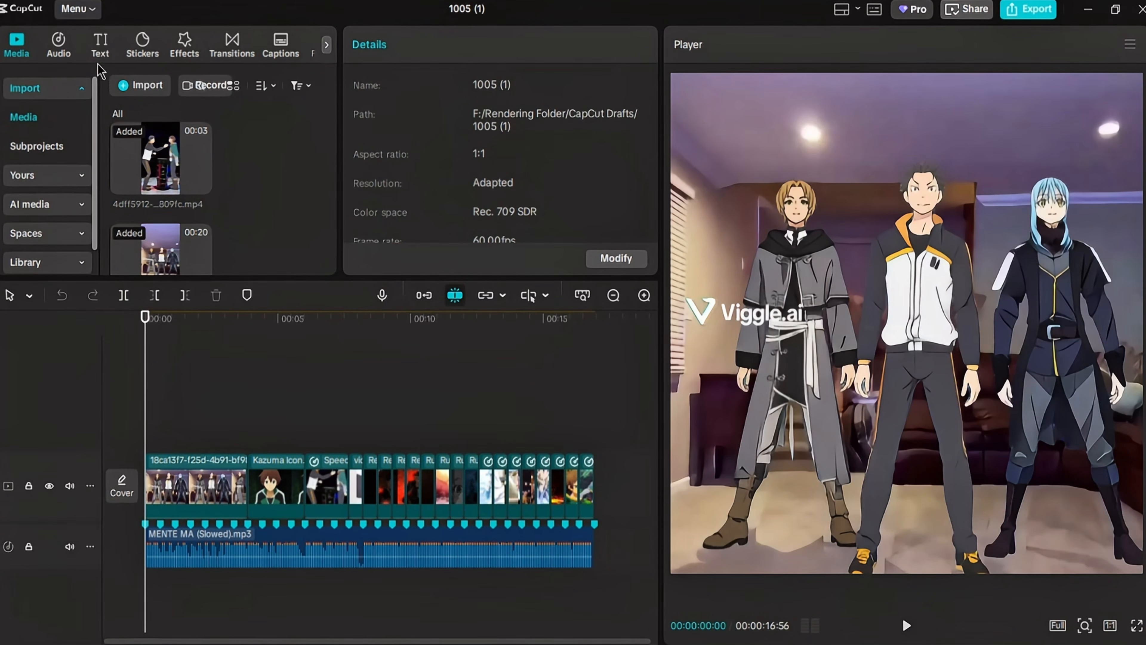
# - Add a default text clip at the timeline start reading "Dance if you are the best isekai mc" in quotation marks on two lines
pyautogui.click(100, 52)
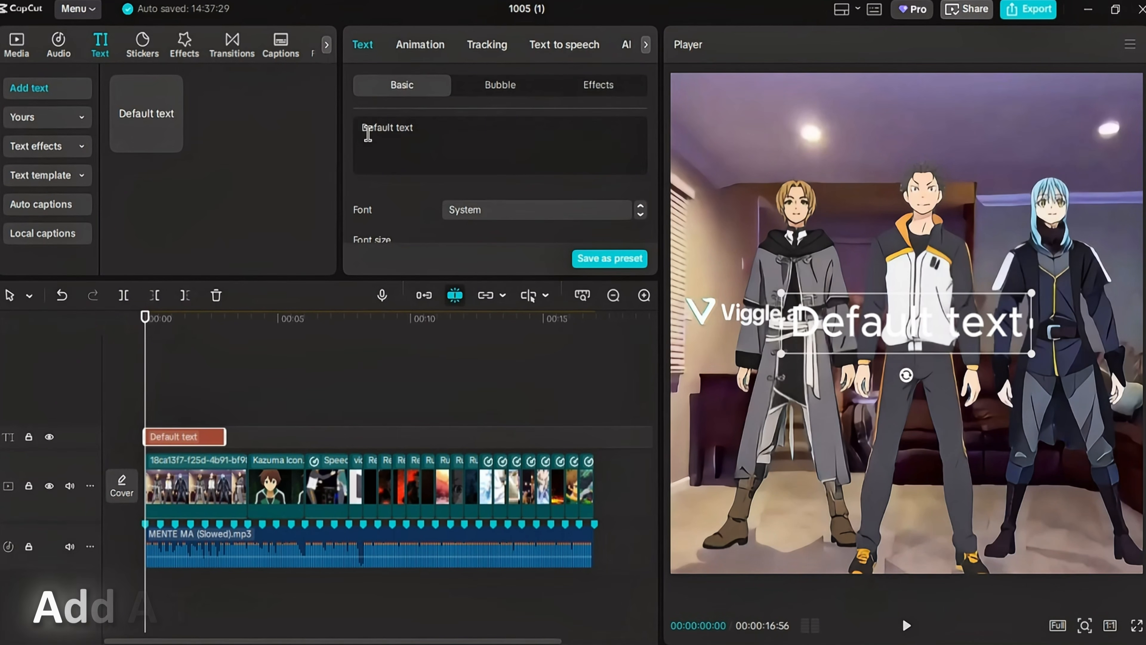
pyautogui.tripleClick(435, 127)
pyautogui.write('Dance if you are the bes')
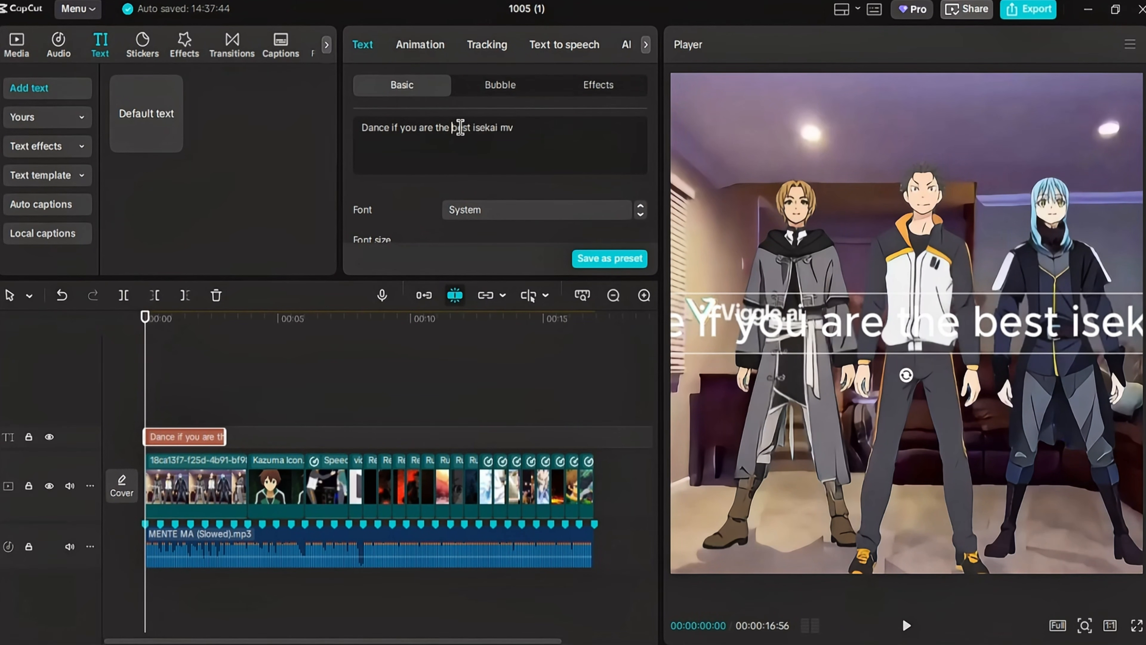
pyautogui.press('Return')
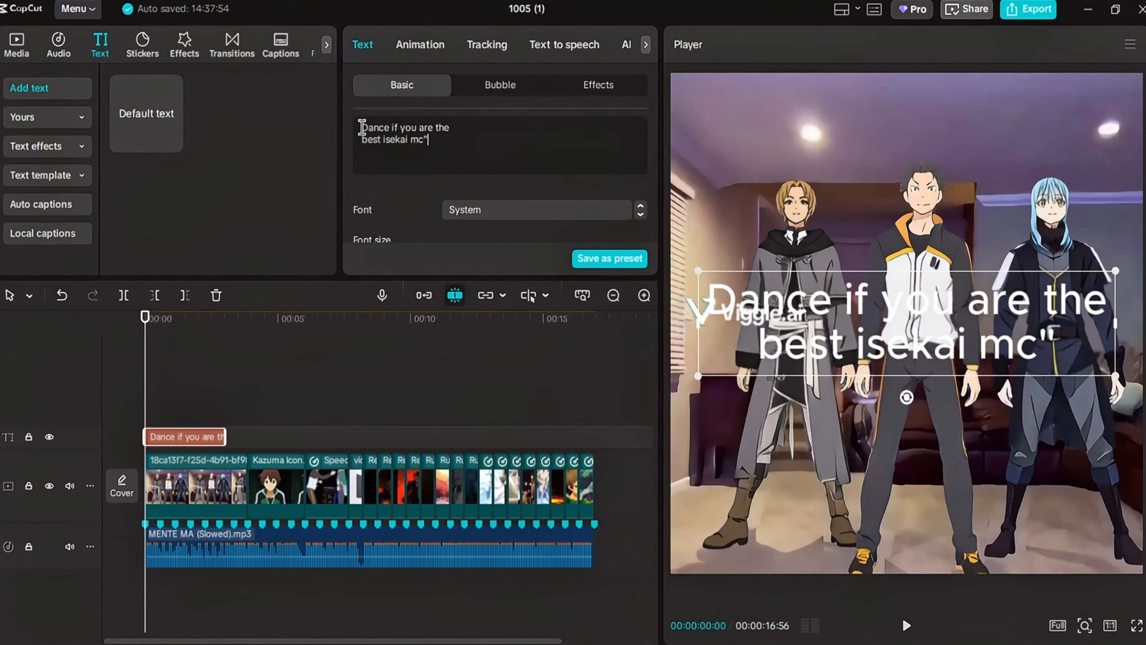
# - Set the caption's font to Calibri Bold and scale it down to about 74%
pyautogui.click(504, 216)
pyautogui.click(524, 187)
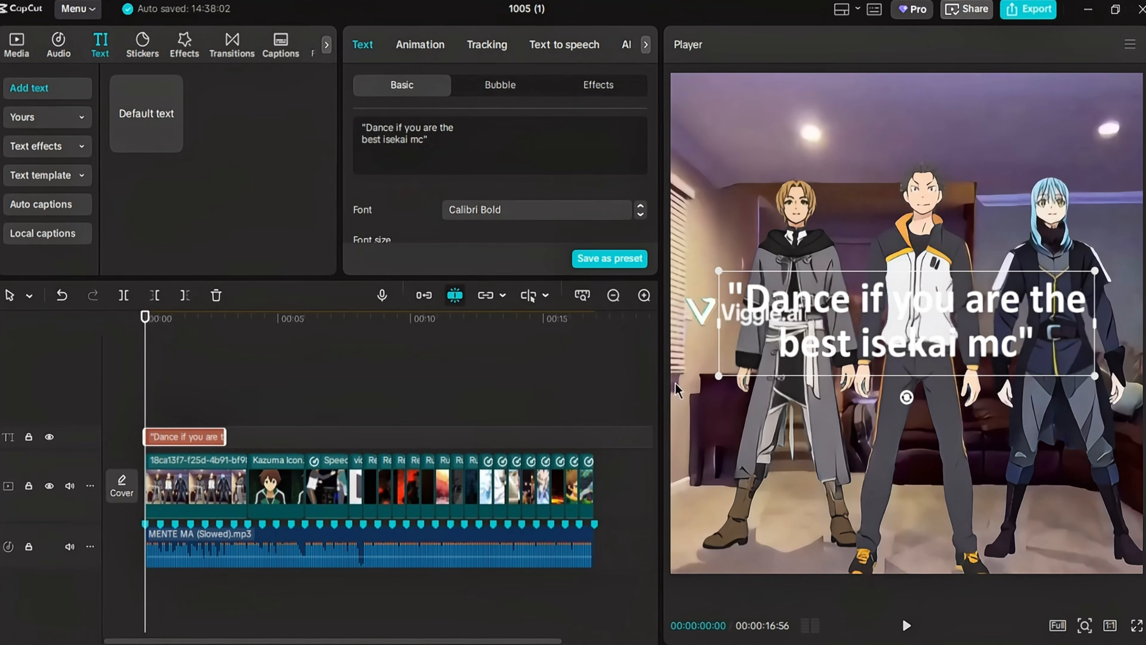
pyautogui.moveTo(729, 371); pyautogui.dragTo(767, 361)
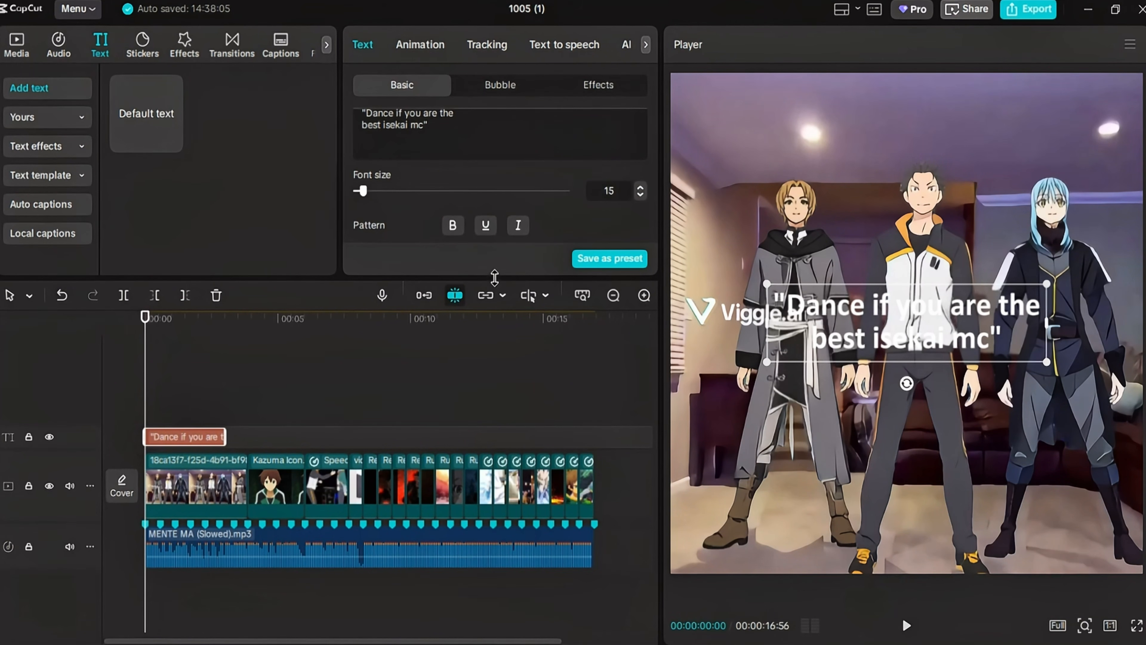
# - Enlarge the text settings area and enable the caption's shadow
pyautogui.moveTo(494, 277); pyautogui.dragTo(494, 349)
pyautogui.scroll(-5, 508, 261)
pyautogui.scroll(-4, 508, 261)
pyautogui.scroll(-1, 508, 264)
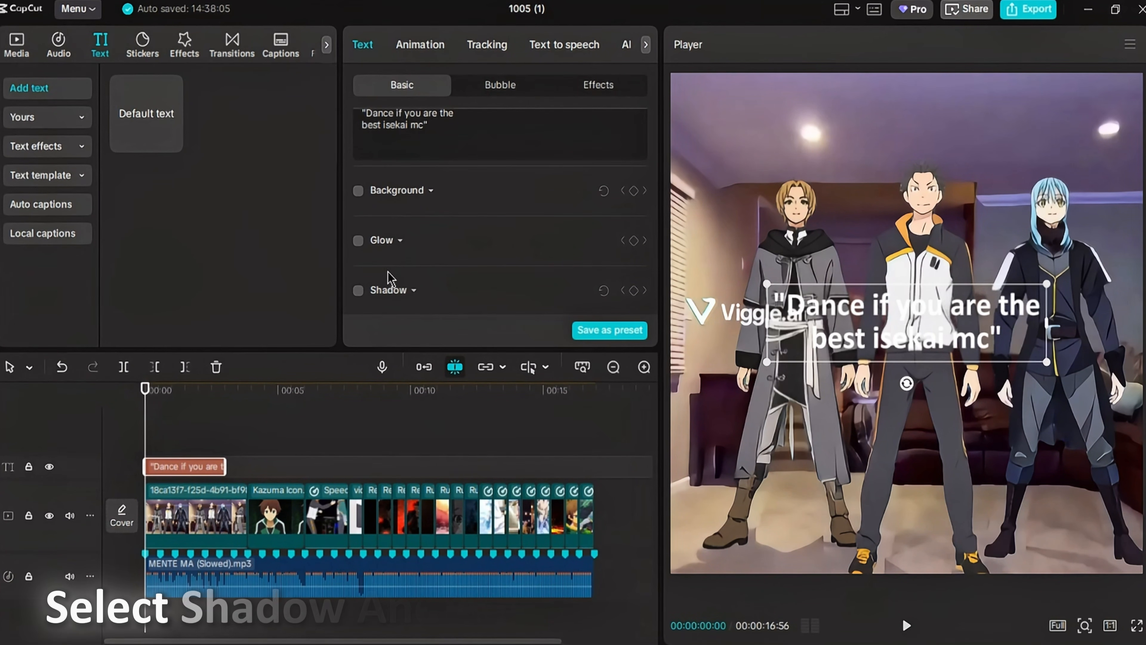
pyautogui.click(358, 290)
# - Move the dance caption above the characters' heads, scale it to 65% and centre it horizontally
pyautogui.moveTo(887, 349); pyautogui.dragTo(887, 163)
pyautogui.scroll(5, 485, 277)
pyautogui.scroll(-2, 451, 282)
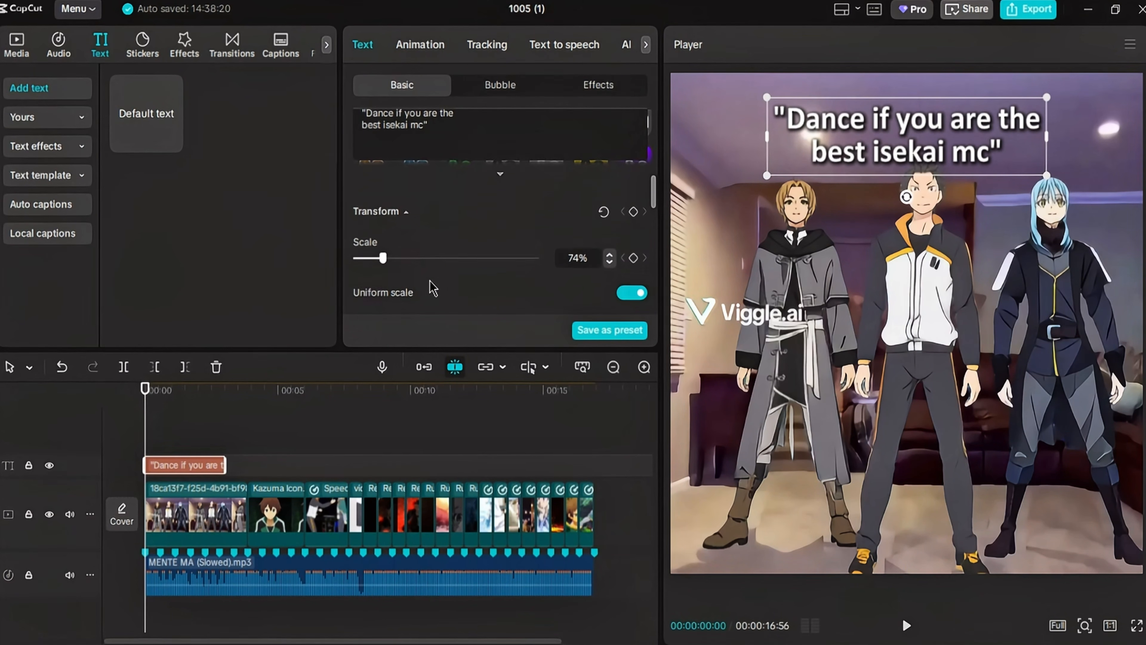
pyautogui.moveTo(915, 145); pyautogui.dragTo(915, 137)
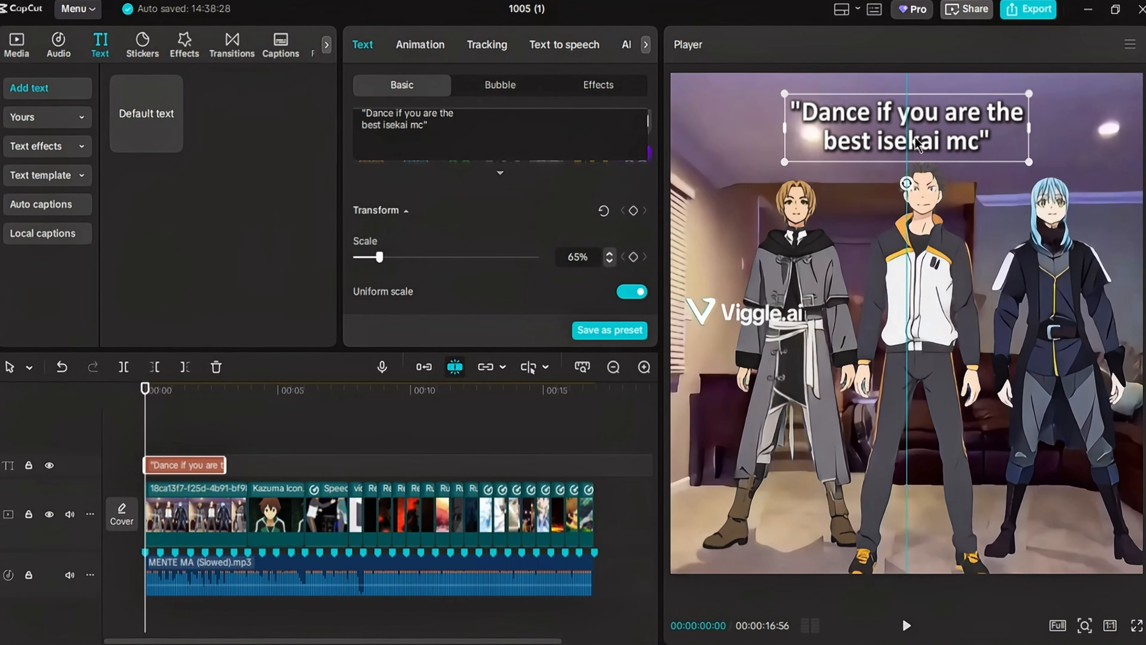
# - Extend the dance caption to the end of the Kazuma icon clip and split it where the first video clip ends
pyautogui.moveTo(225, 465); pyautogui.dragTo(306, 465)
pyautogui.press('space')
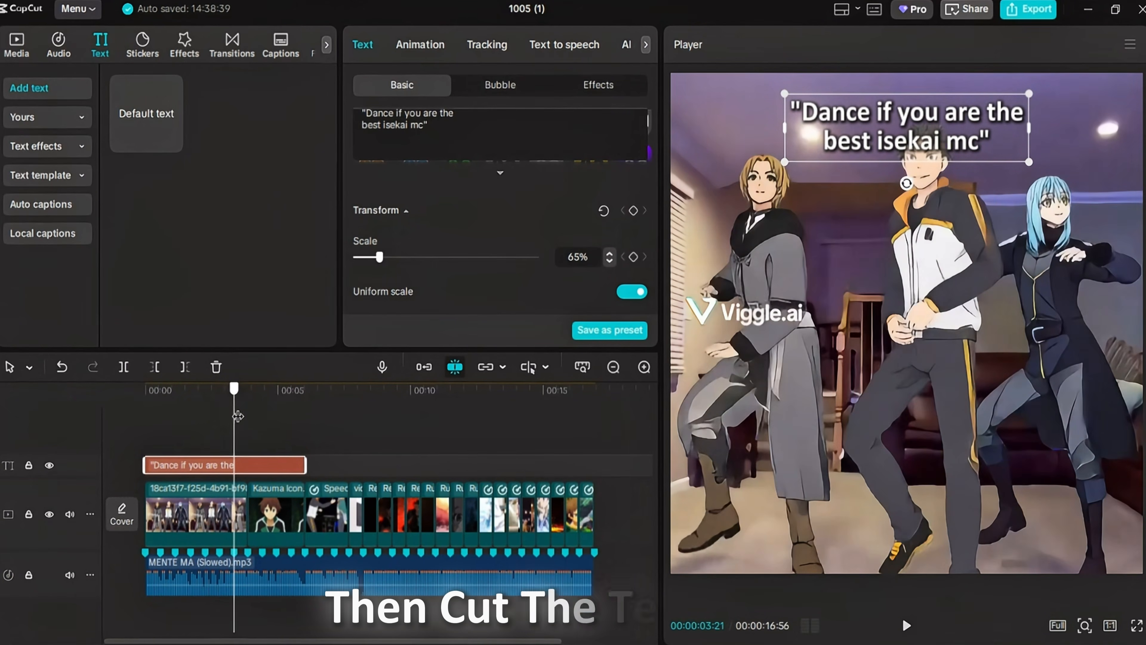
pyautogui.press('space')
pyautogui.click(123, 367)
# - Replace the text of the second caption piece with "Kazuma: Can I Join?"
pyautogui.moveTo(359, 110); pyautogui.dragTo(499, 154)
pyautogui.write('Ka')
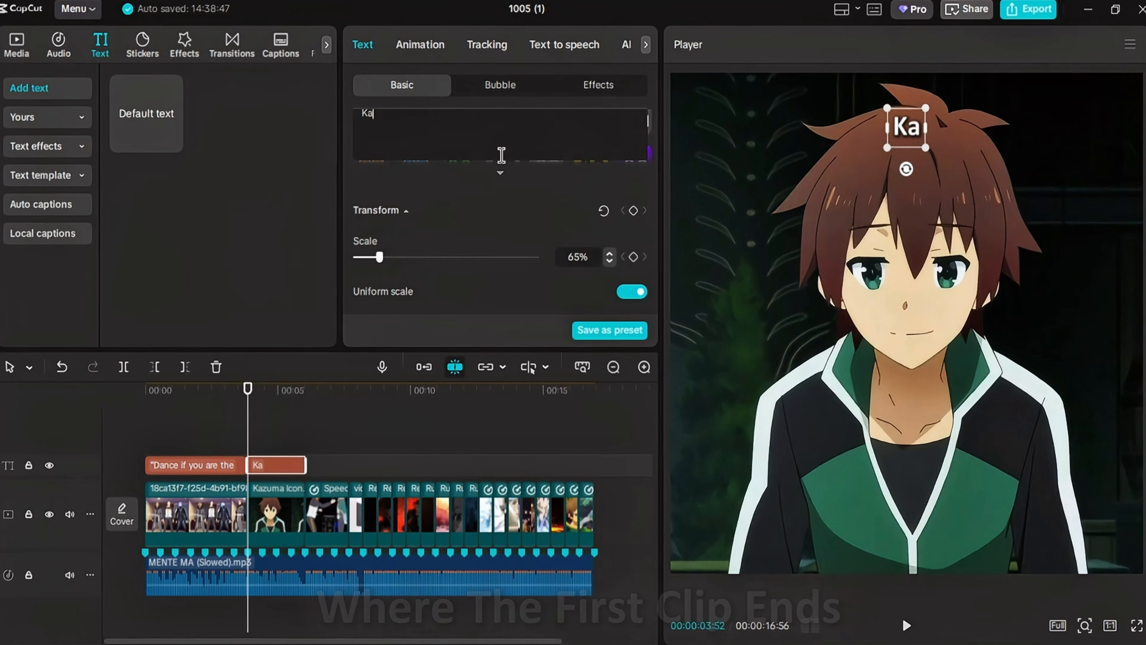
pyautogui.write('zuma:')
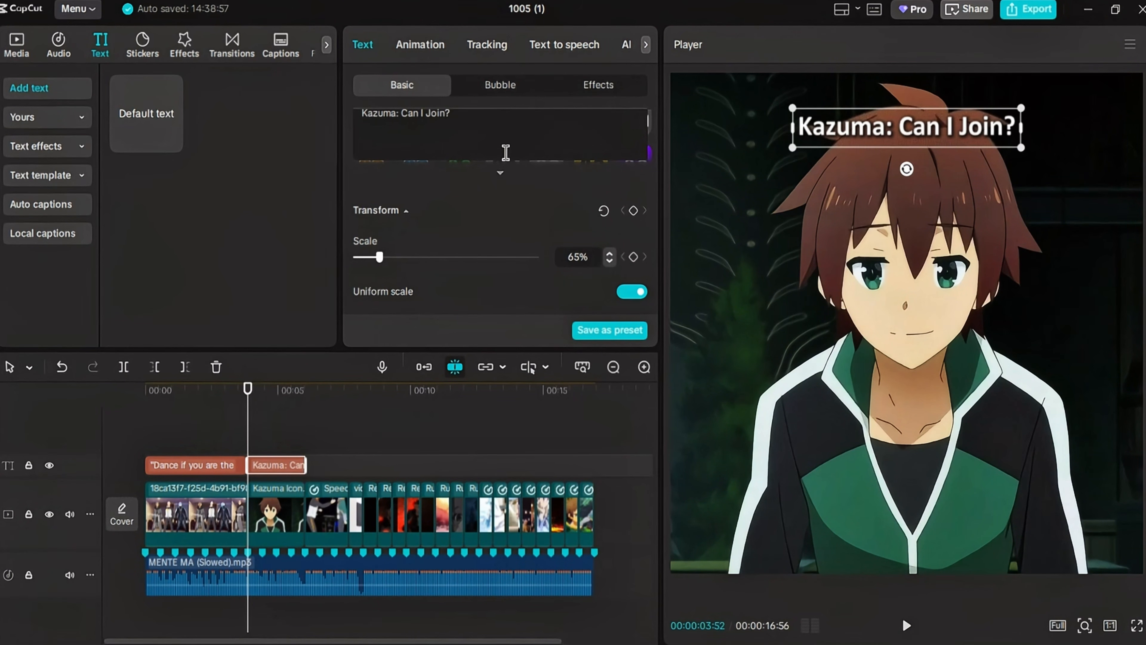
# - Change the first caption to title case and play it back from the start
pyautogui.click(189, 422)
pyautogui.click(194, 465)
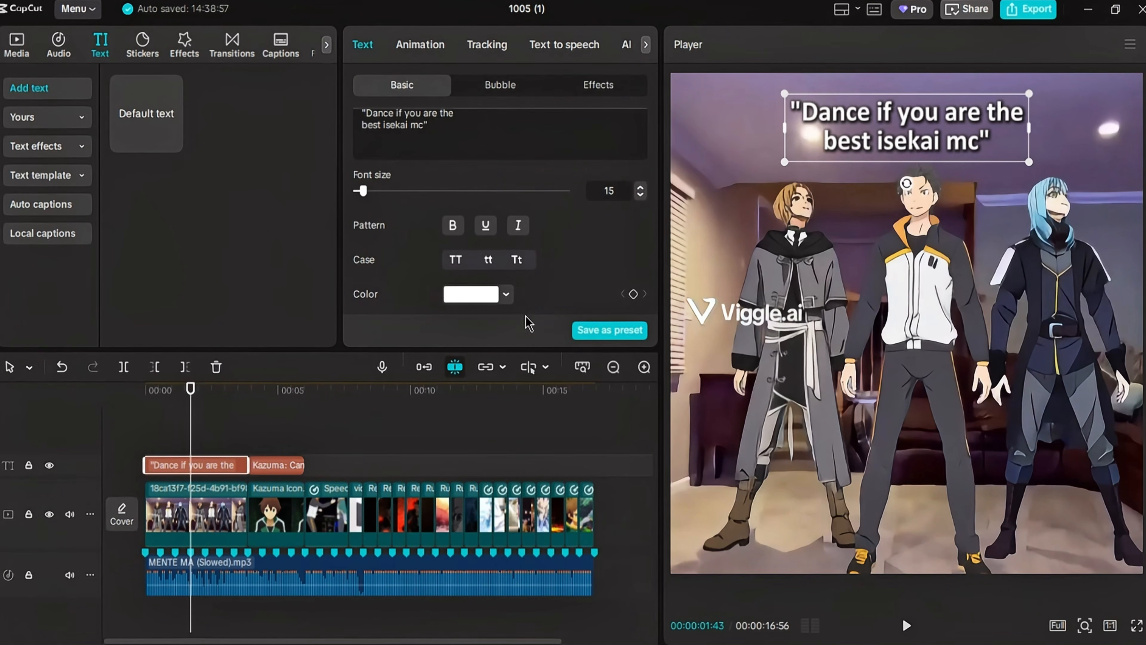
pyautogui.click(149, 402)
pyautogui.press('space')
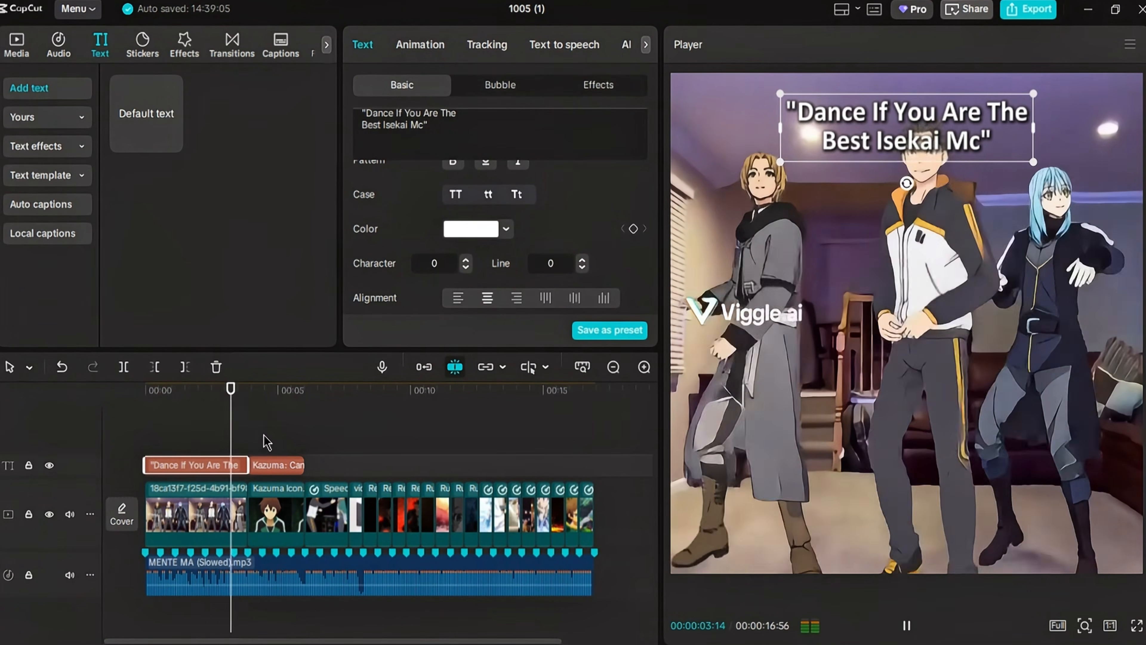
# - Enlarge the "Kazuma: Can I Join?" caption slightly and move it a little higher in the frame
pyautogui.click(270, 464)
pyautogui.click(276, 404)
pyautogui.scroll(3, 491, 276)
pyautogui.click(278, 465)
pyautogui.click(640, 252)
pyautogui.click(241, 436)
pyautogui.press('space')
pyautogui.click(899, 128)
pyautogui.click(268, 437)
pyautogui.press('space')
pyautogui.moveTo(898, 127); pyautogui.dragTo(898, 111)
pyautogui.hscroll(3, 270, 456)
pyautogui.click(182, 436)
pyautogui.click(192, 465)
pyautogui.hscroll(-3, 246, 420)
pyautogui.click(247, 403)
pyautogui.click(263, 428)
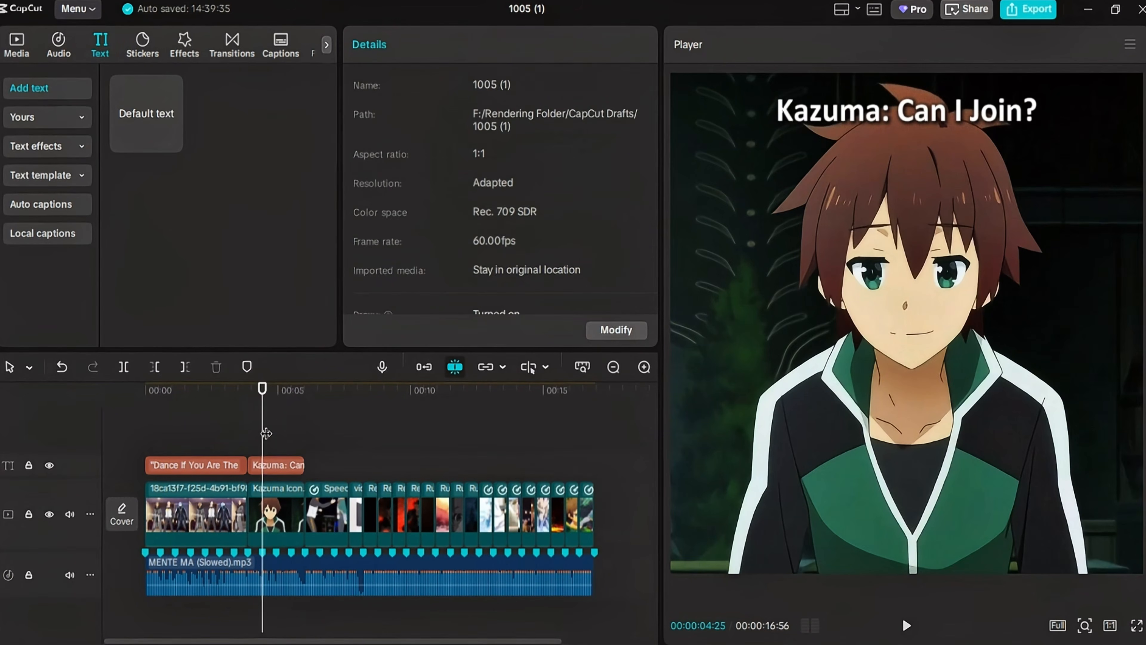
# - Search the transitions for "flashback" and add the Flashback transition between the dance clip and the Kazuma icon clip
pyautogui.click(241, 422)
pyautogui.click(189, 50)
pyautogui.click(227, 53)
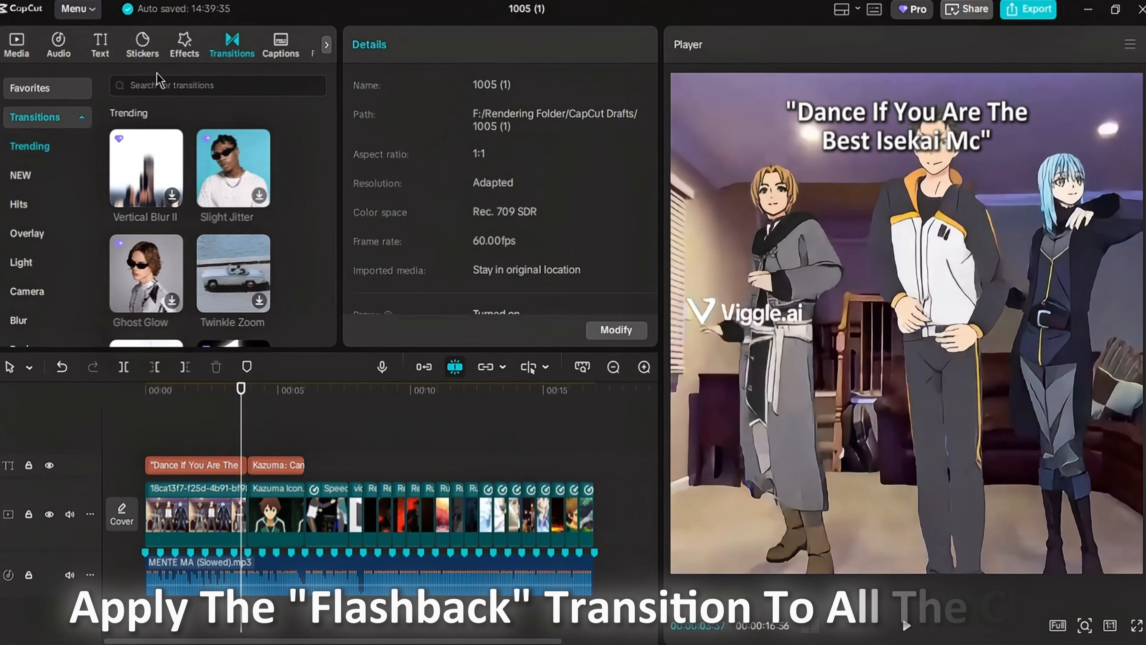
pyautogui.click(181, 85)
pyautogui.write('flashback')
pyautogui.press('Return')
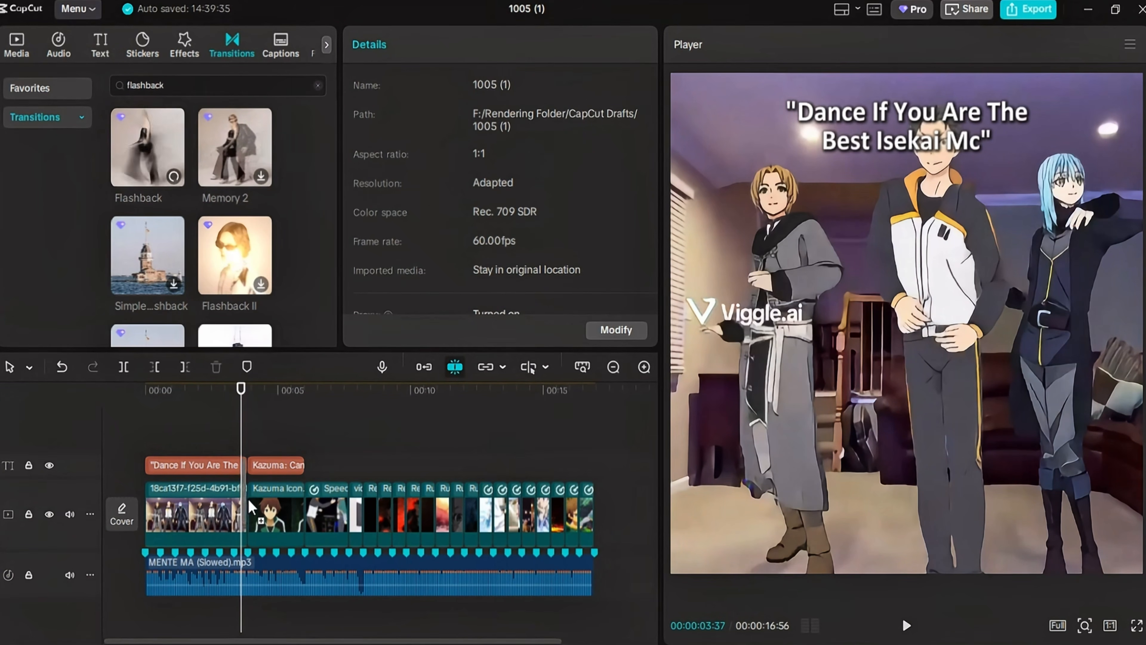
pyautogui.moveTo(251, 508); pyautogui.dragTo(250, 510)
pyautogui.click(452, 415)
pyautogui.click(662, 379)
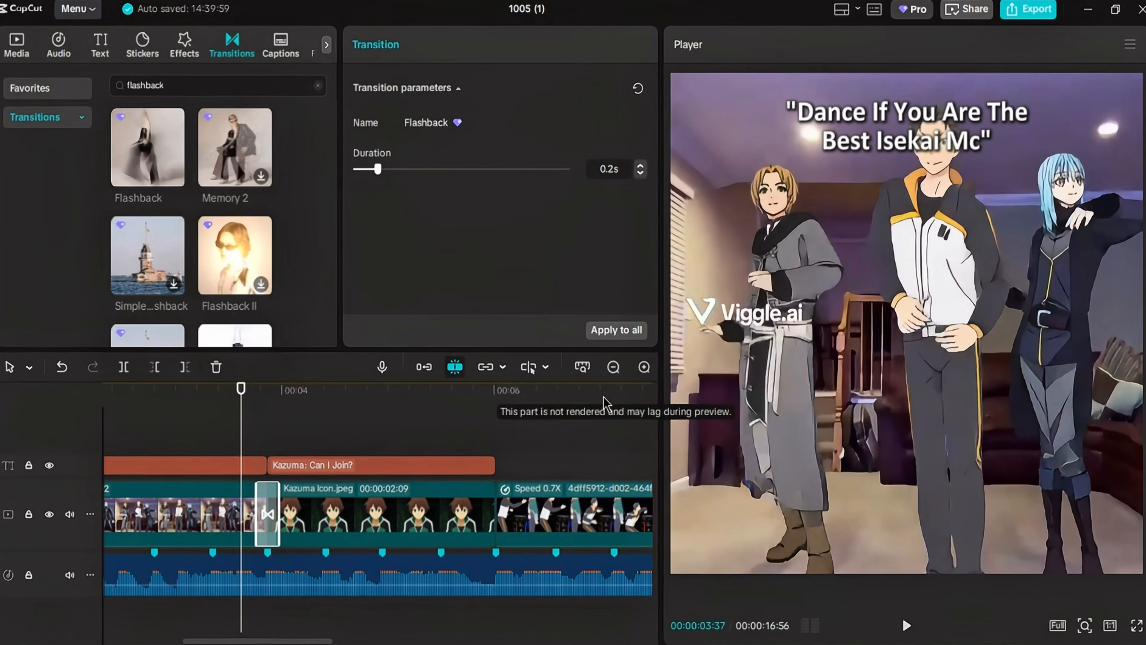
# - Set the Flashback transition's duration to 0.1 s and play it back
pyautogui.click(641, 173)
pyautogui.click(228, 420)
pyautogui.press('space')
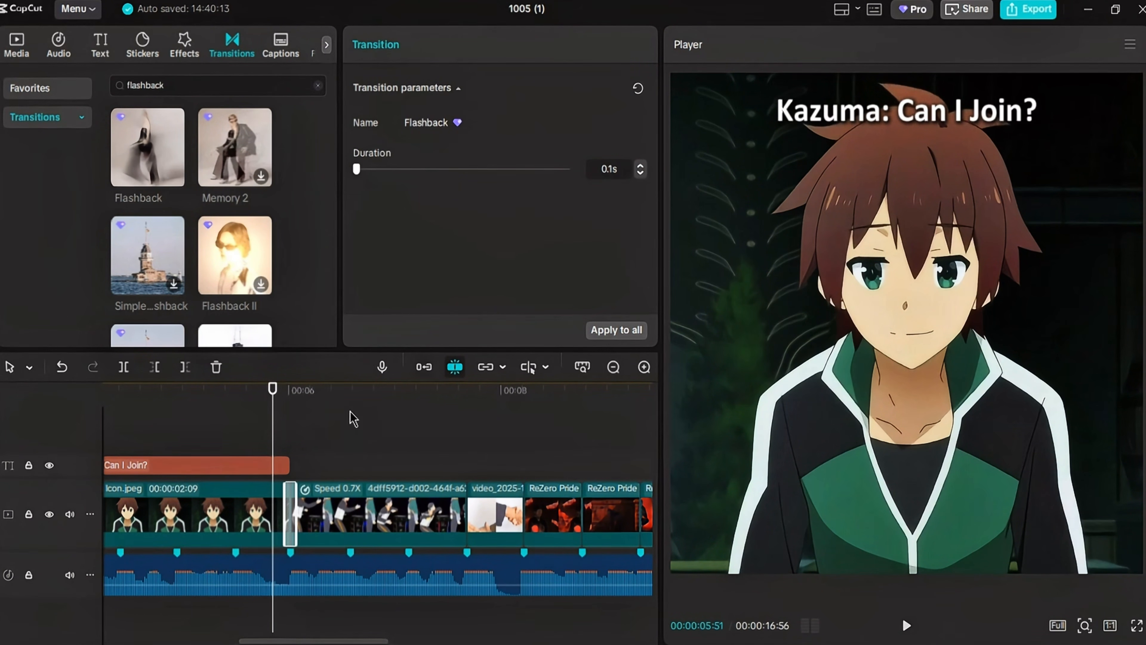
# - Add the Flashback transition before the handshake clip and apply it at 0.1 s to all clips
pyautogui.moveTo(130, 161)
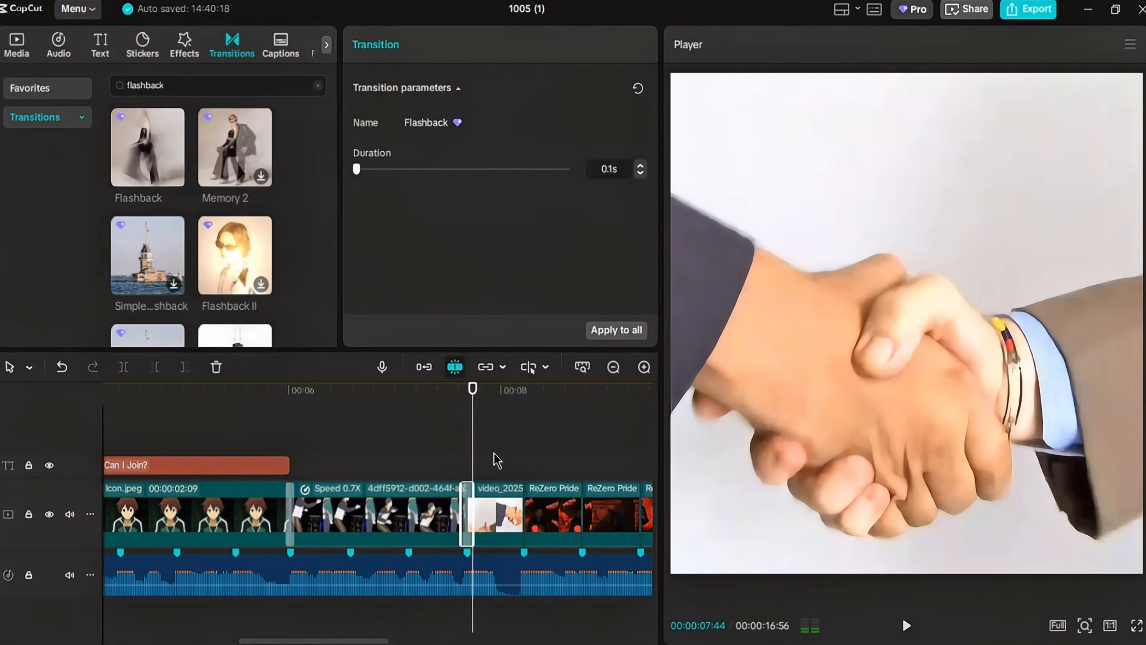
pyautogui.click(250, 406)
pyautogui.press('space')
pyautogui.press('space')
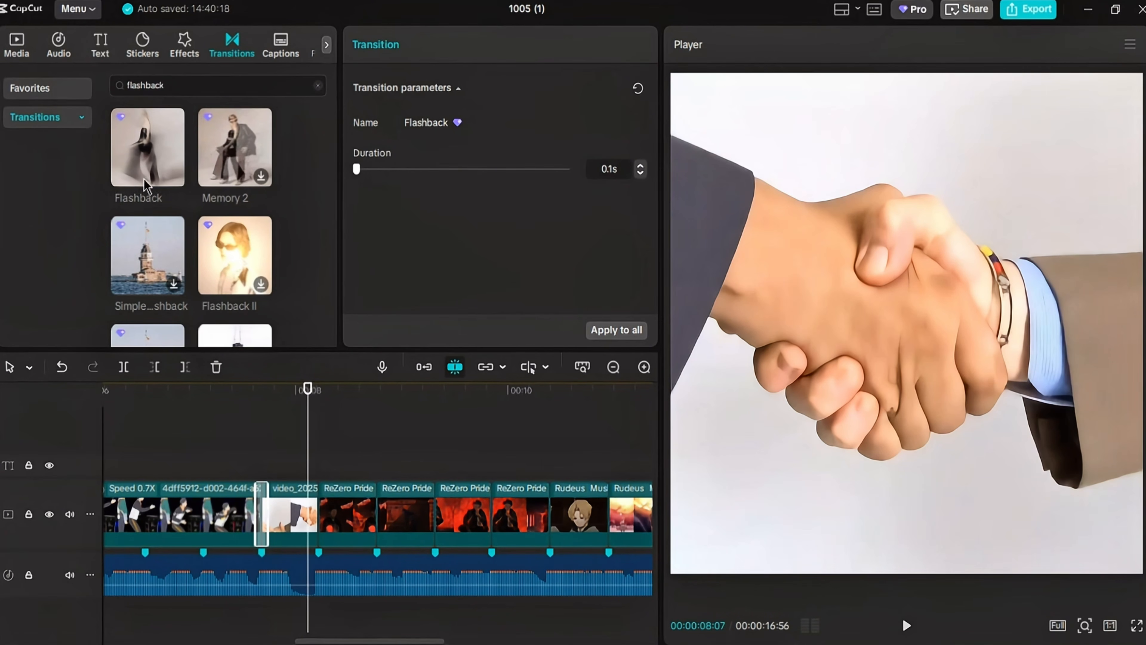
pyautogui.press('space')
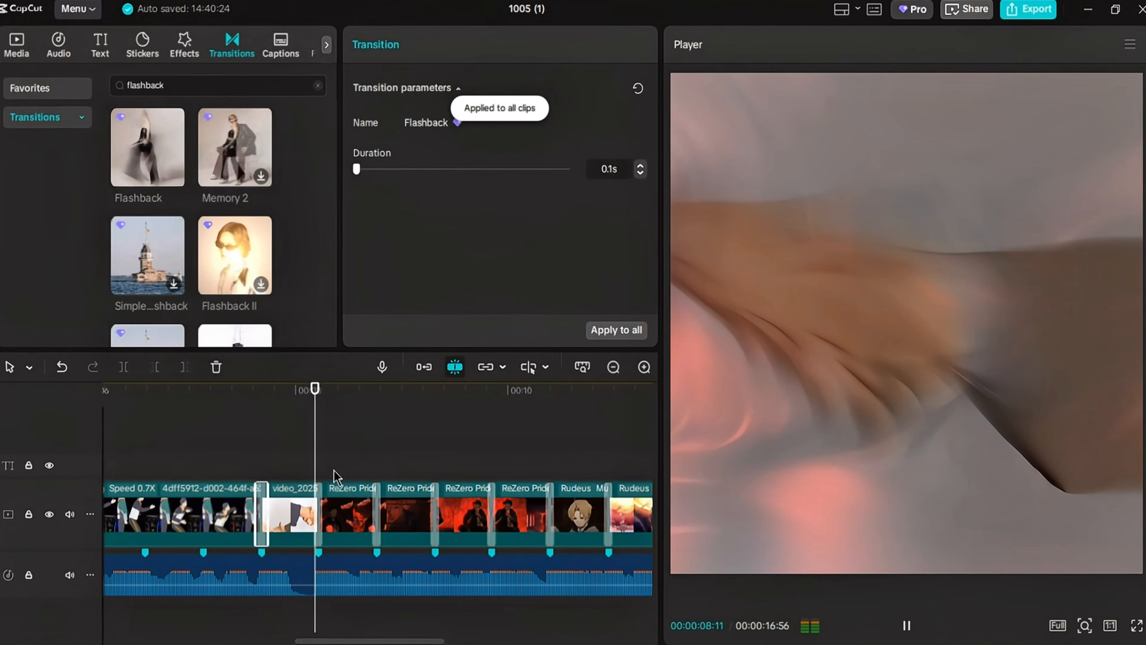
pyautogui.click(298, 447)
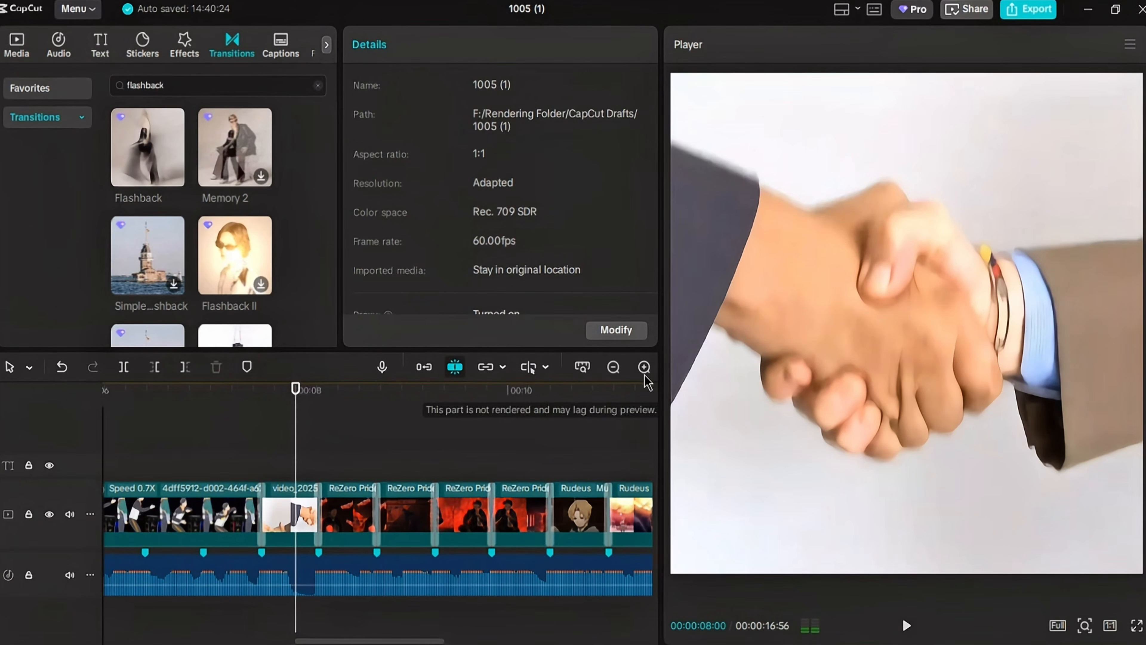
# - Search the video effects for "shake" and add the Shake effect where the transition into the handshake clip begins
pyautogui.click(613, 367)
pyautogui.moveTo(290, 406); pyautogui.dragTo(285, 416)
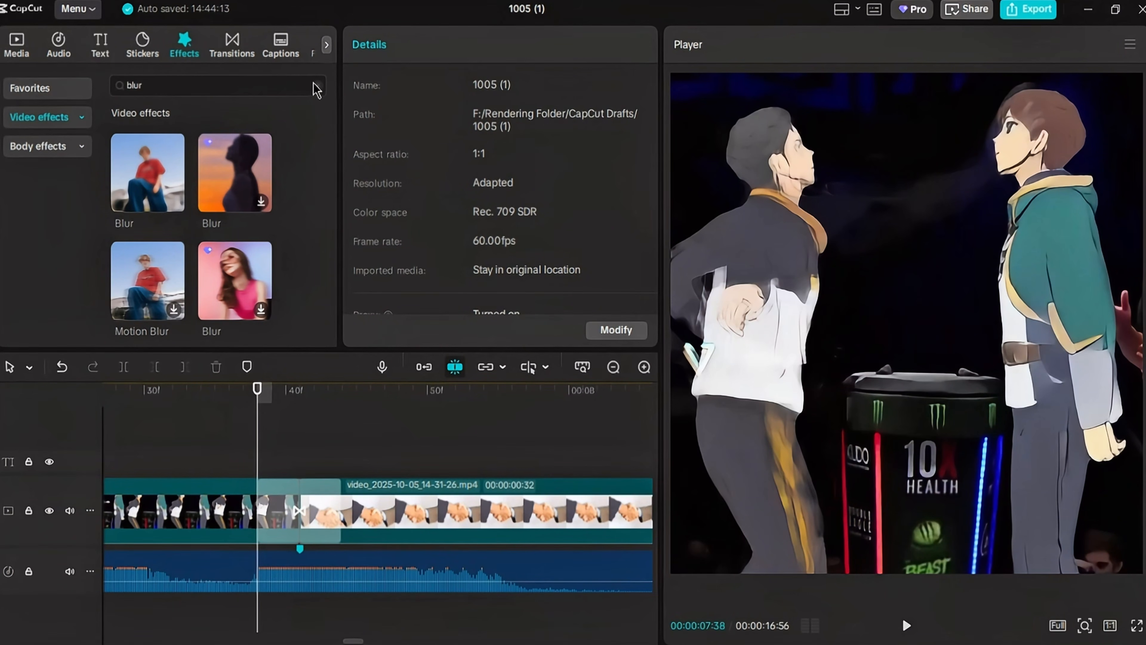
pyautogui.click(317, 85)
pyautogui.click(151, 147)
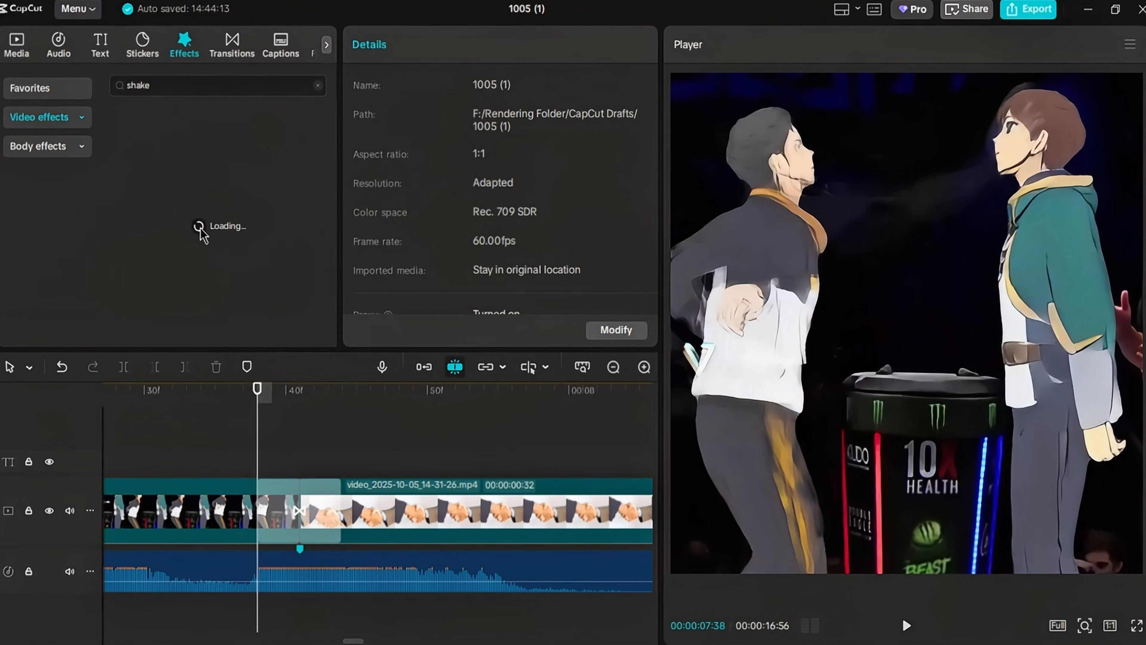
pyautogui.click(173, 201)
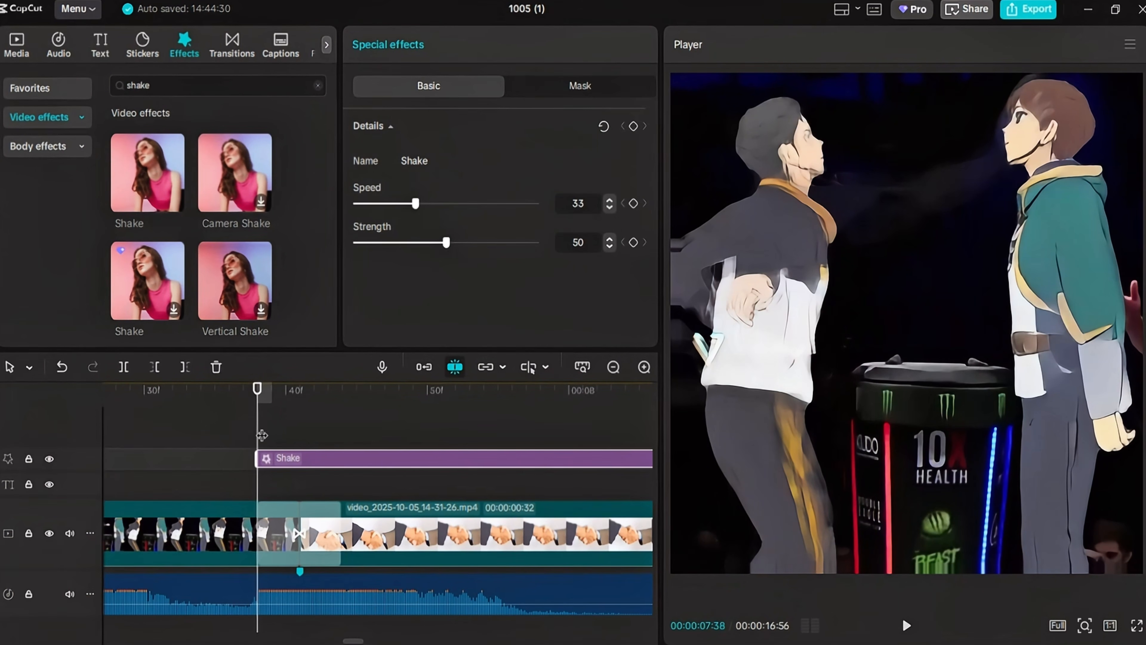
pyautogui.moveTo(259, 432); pyautogui.dragTo(337, 447)
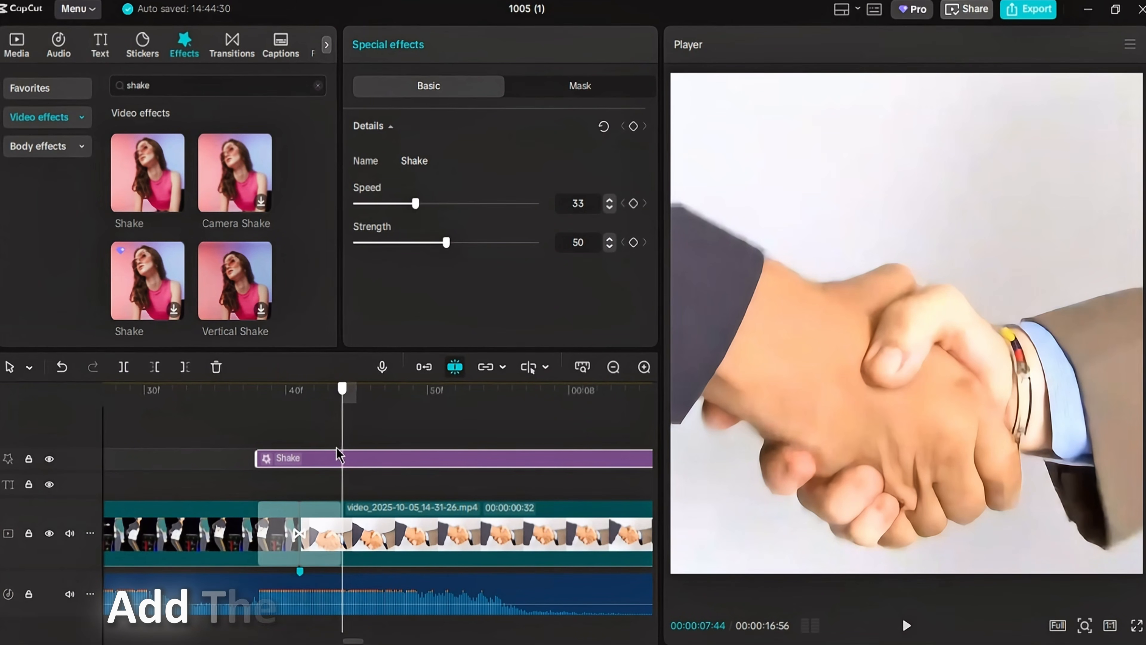
# - Trim the Shake effect to the transition's end and split it at the cut between the dance and handshake clips
pyautogui.click(644, 366)
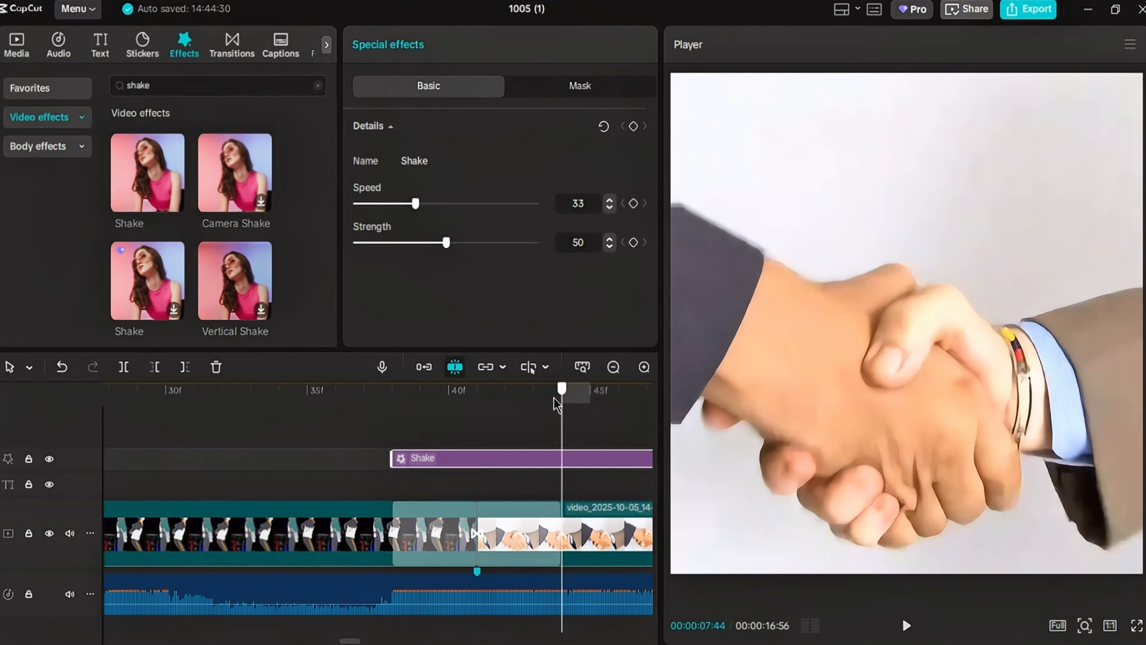
pyautogui.press('w')
pyautogui.moveTo(552, 404); pyautogui.dragTo(485, 447)
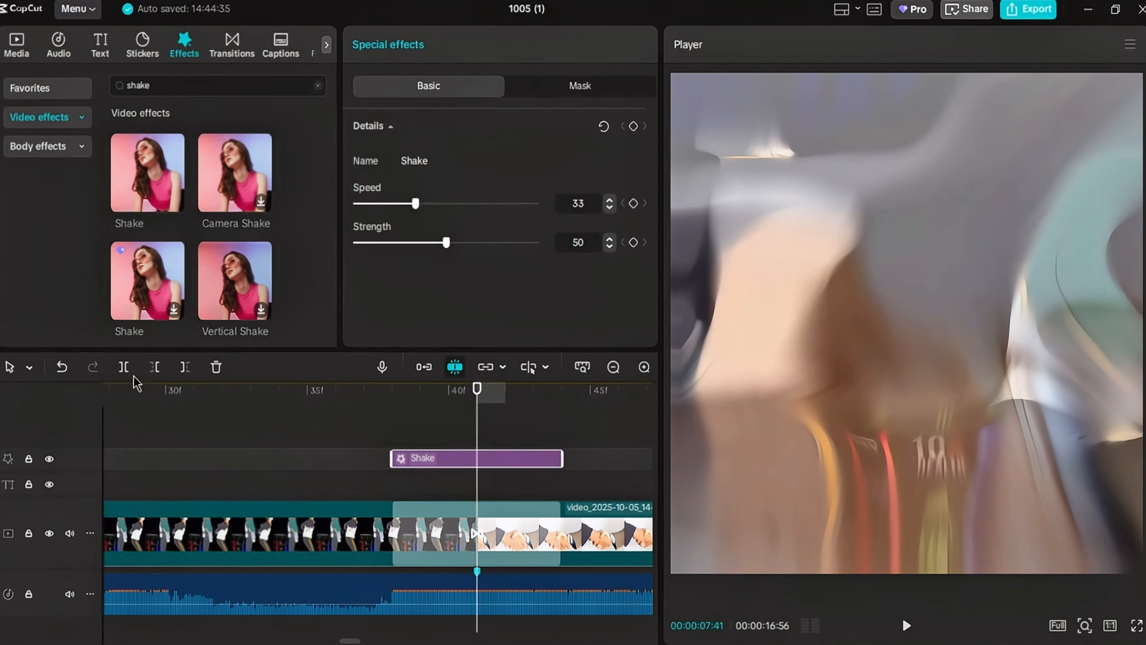
pyautogui.click(125, 368)
# - Lower the strength of the first Shake segment to its minimum at the segment's start
pyautogui.hscroll(2, 298, 433)
pyautogui.moveTo(267, 417); pyautogui.dragTo(196, 418)
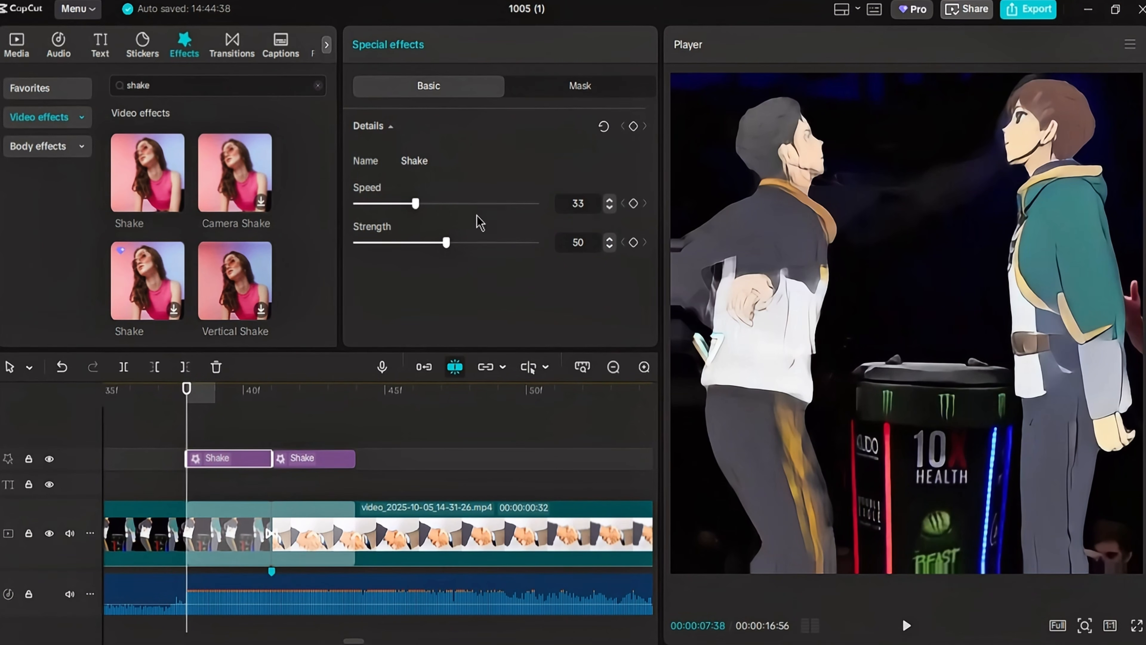
pyautogui.moveTo(404, 243); pyautogui.dragTo(355, 244)
pyautogui.moveTo(195, 410); pyautogui.dragTo(270, 405)
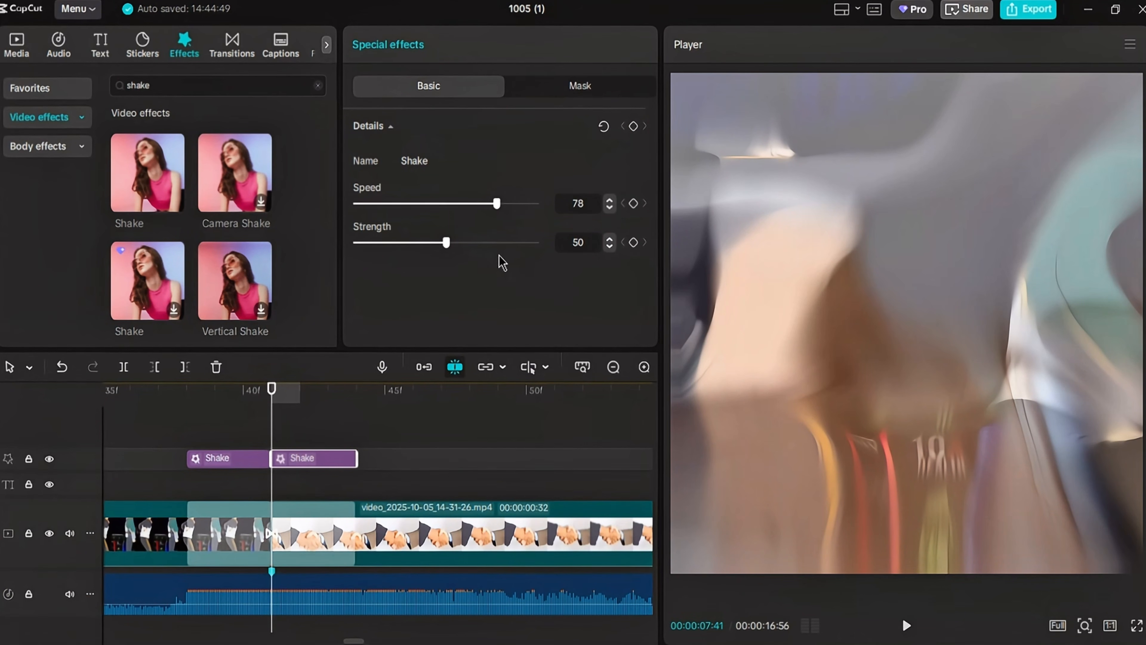
# - Keyframe the second Shake segment's start at speed 80 and strength 100, and play the result back
pyautogui.moveTo(447, 243); pyautogui.dragTo(536, 243)
pyautogui.click(634, 126)
pyautogui.click(356, 389)
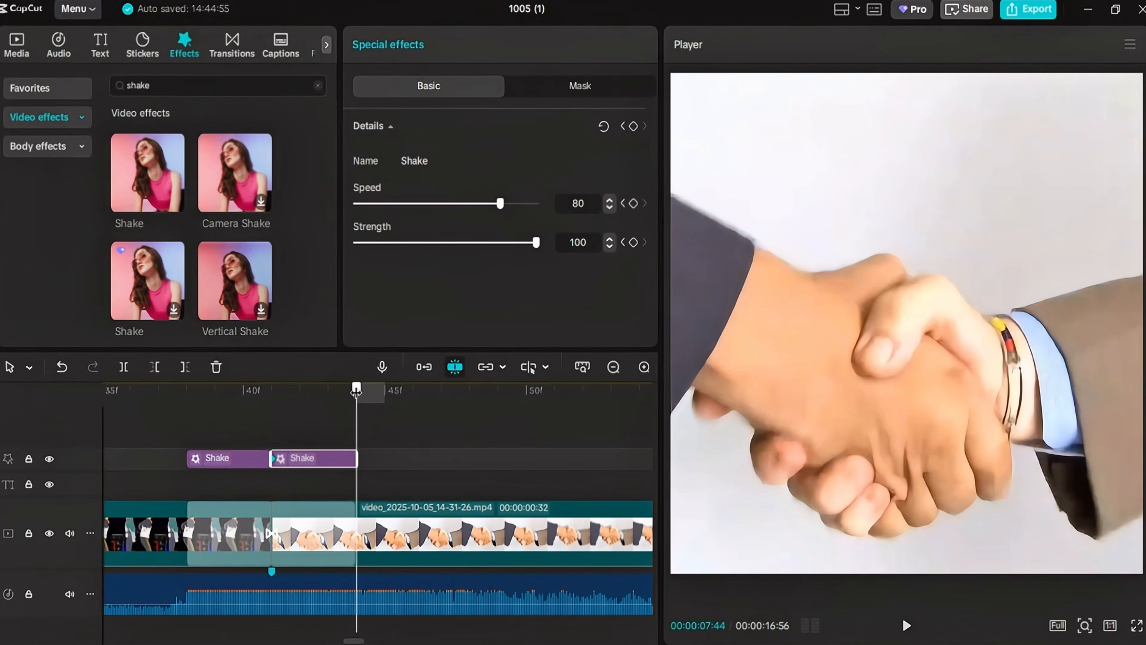
pyautogui.click(183, 433)
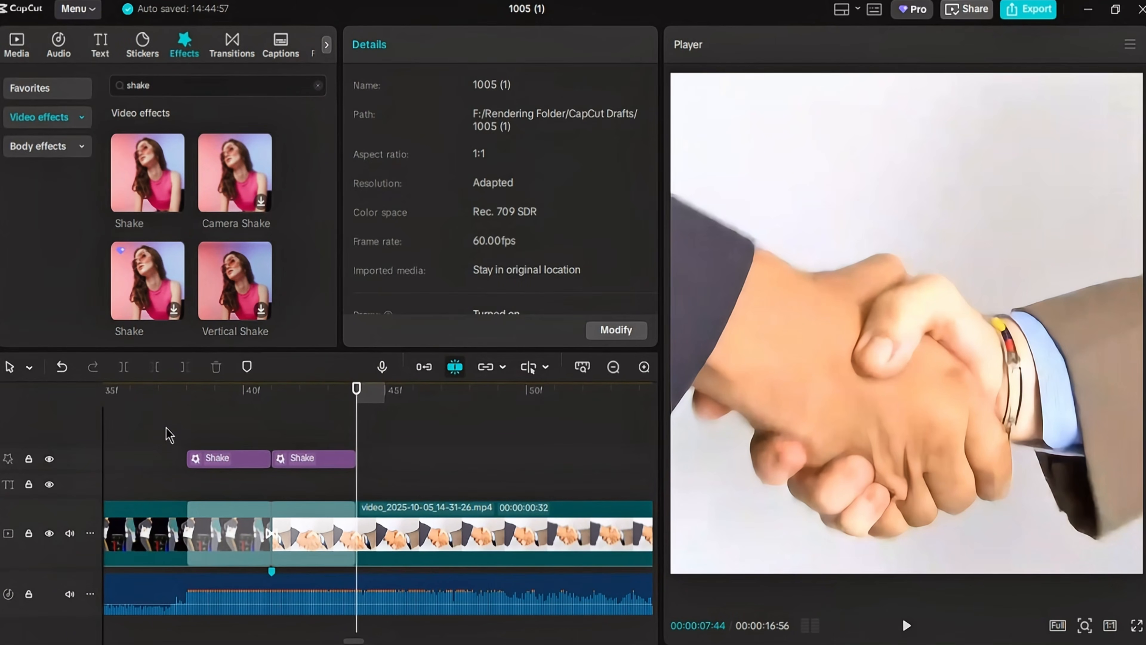
pyautogui.press('space')
pyautogui.press('space')
pyautogui.doubleClick(613, 367)
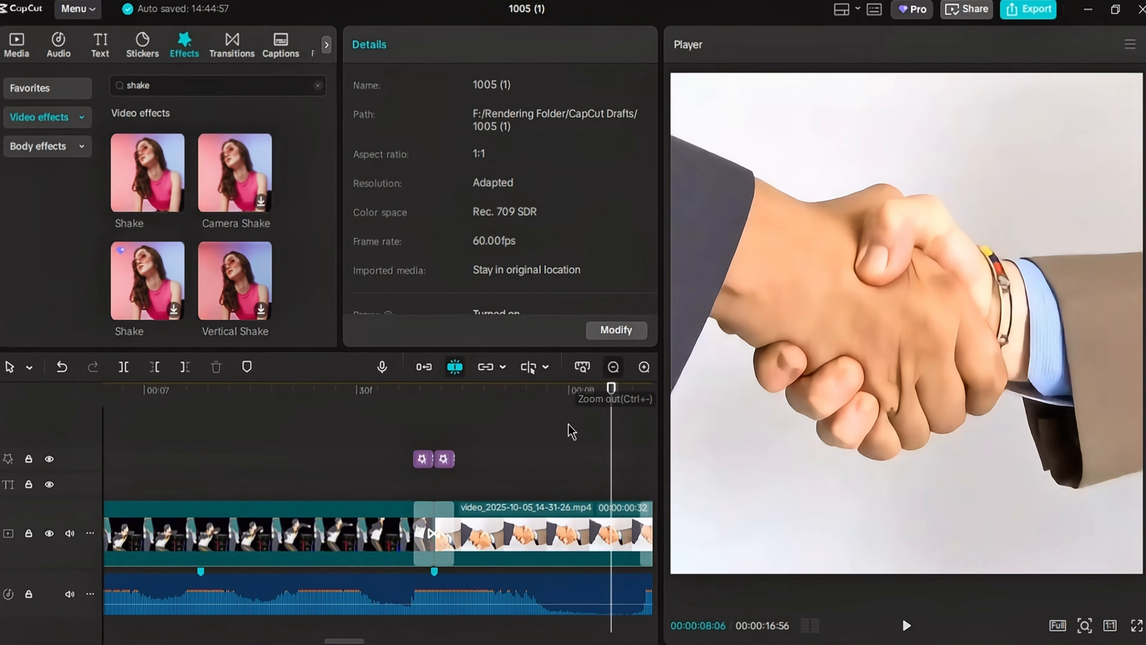
# - Copy both Shake segments and paste them at the start of the transition after the handshake clip
pyautogui.hscroll(2, 570, 430)
pyautogui.click(644, 367)
pyautogui.hscroll(-3, 363, 450)
pyautogui.moveTo(317, 431); pyautogui.dragTo(381, 457)
pyautogui.rightClick(382, 457)
pyautogui.click(428, 290)
pyautogui.hscroll(3, 402, 453)
pyautogui.hscroll(1, 402, 453)
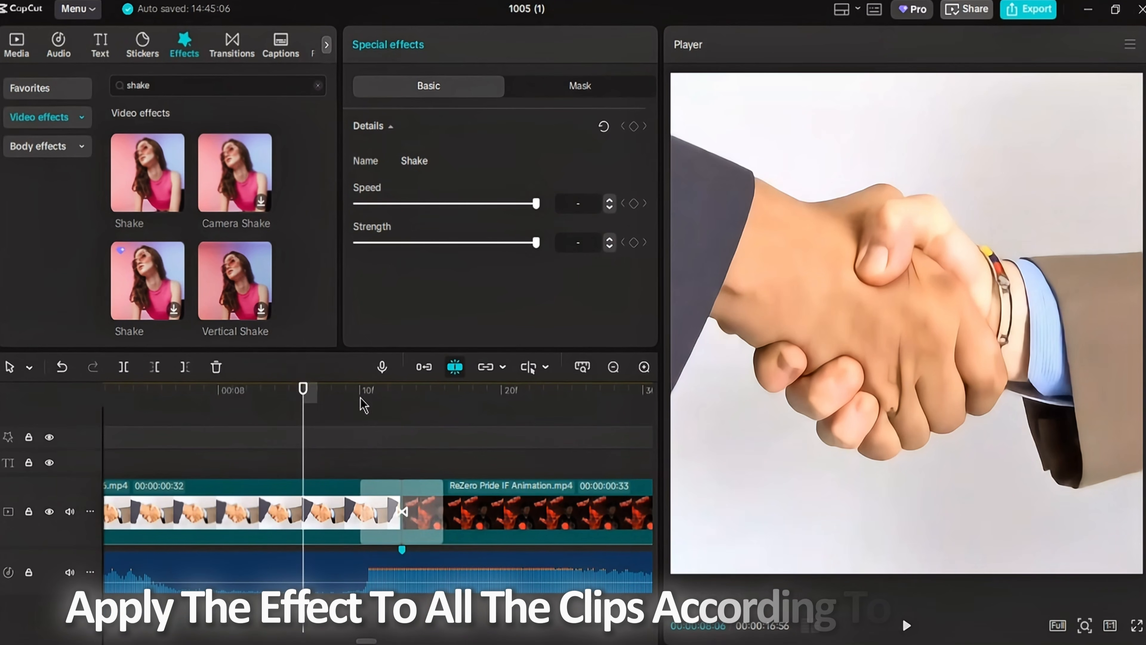
pyautogui.click(361, 400)
pyautogui.hotkey('ctrl', 'v')
# - Paste the Shake pair at each transition between the ReZero Pride IF Animation clips and into the Rudeus clip
pyautogui.hscroll(2, 432, 465)
pyautogui.click(413, 402)
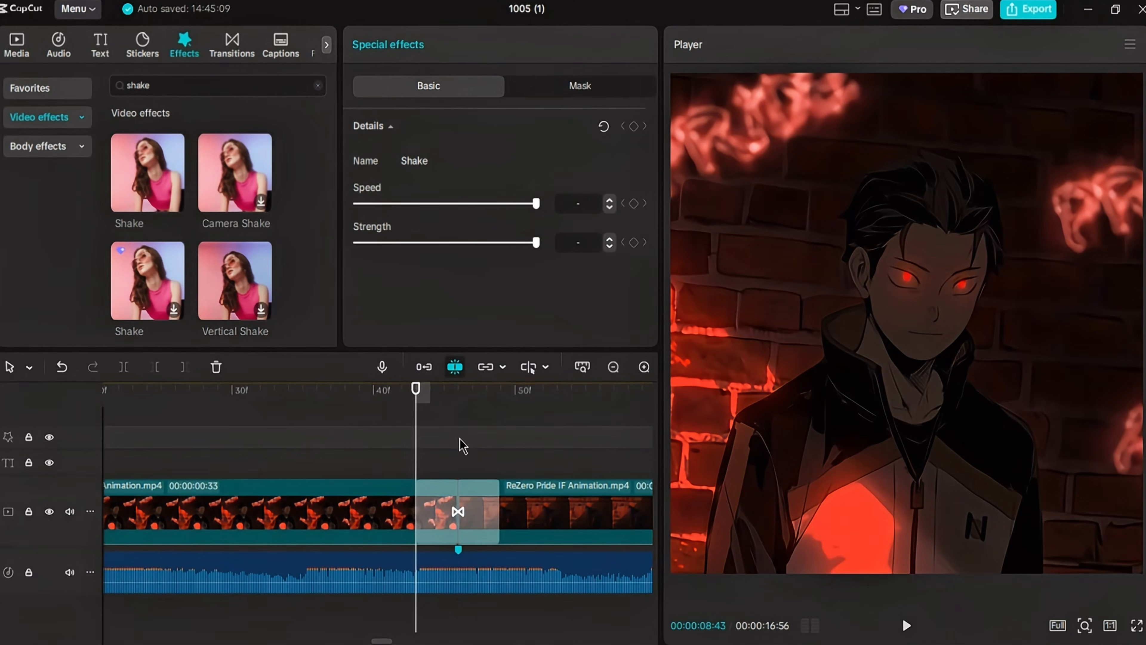
pyautogui.hotkey('ctrl', 'v')
pyautogui.hscroll(2, 479, 472)
pyautogui.click(578, 404)
pyautogui.hotkey('ctrl', 'v')
pyautogui.hscroll(3, 573, 443)
pyautogui.click(516, 401)
pyautogui.hotkey('ctrl', 'v')
pyautogui.hscroll(3, 559, 433)
pyautogui.click(570, 401)
# - Paste the Shake pair at the start of each remaining transition through the Rudeus, Rimuru and KonoSuba clips
pyautogui.hotkey('ctrl', 'v')
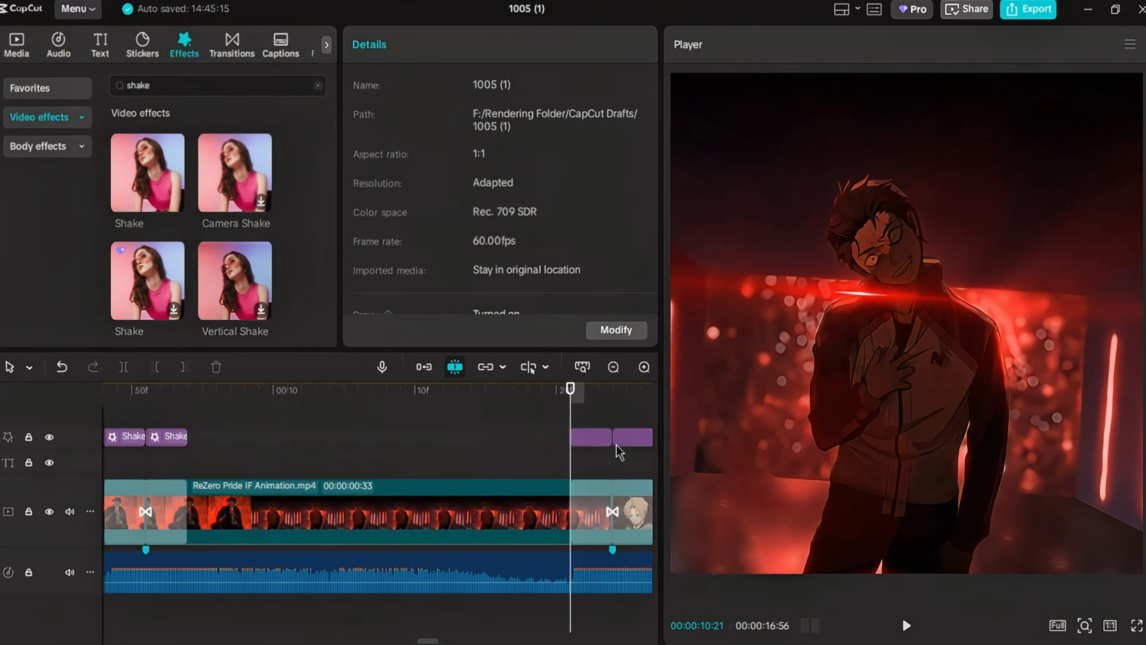
pyautogui.hscroll(3, 615, 450)
pyautogui.click(565, 401)
pyautogui.hotkey('ctrl', 'v')
pyautogui.hscroll(3, 542, 456)
pyautogui.hotkey('ctrl', 'v')
pyautogui.hscroll(4, 568, 438)
pyautogui.click(309, 404)
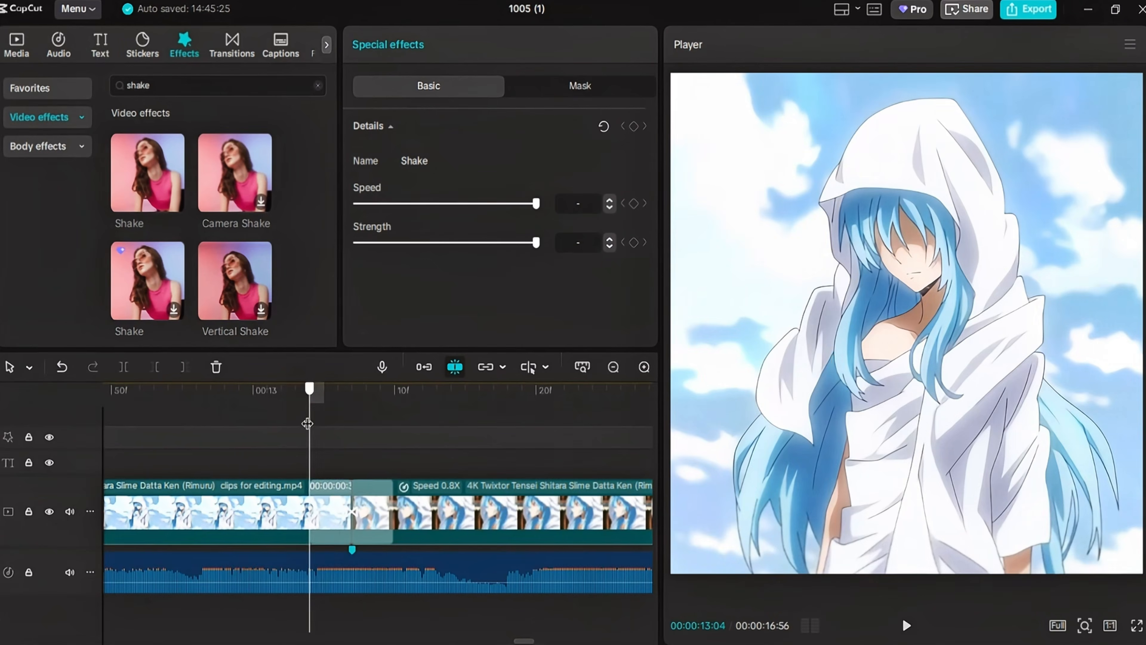
pyautogui.hotkey('ctrl', 'v')
pyautogui.hscroll(2, 388, 441)
pyautogui.click(469, 402)
pyautogui.hotkey('ctrl', 'v')
pyautogui.hscroll(3, 515, 452)
pyautogui.rightClick(482, 437)
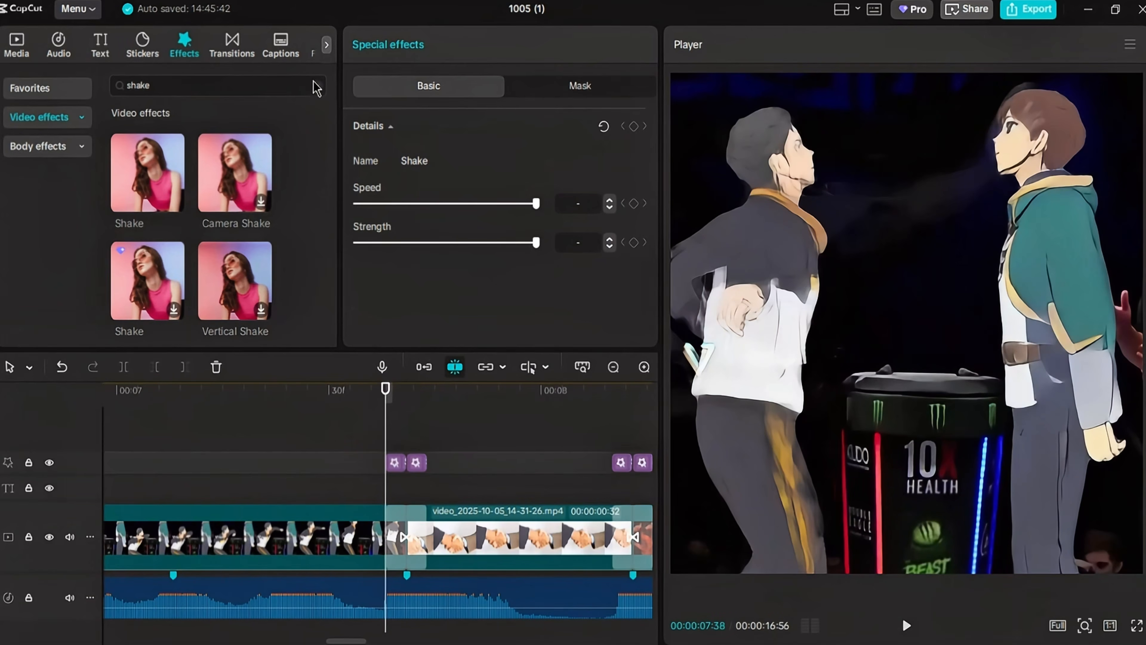
# - Search the video effects for "blur" and add Oblique Blur at the start of the transition into the handshake clip
pyautogui.click(318, 86)
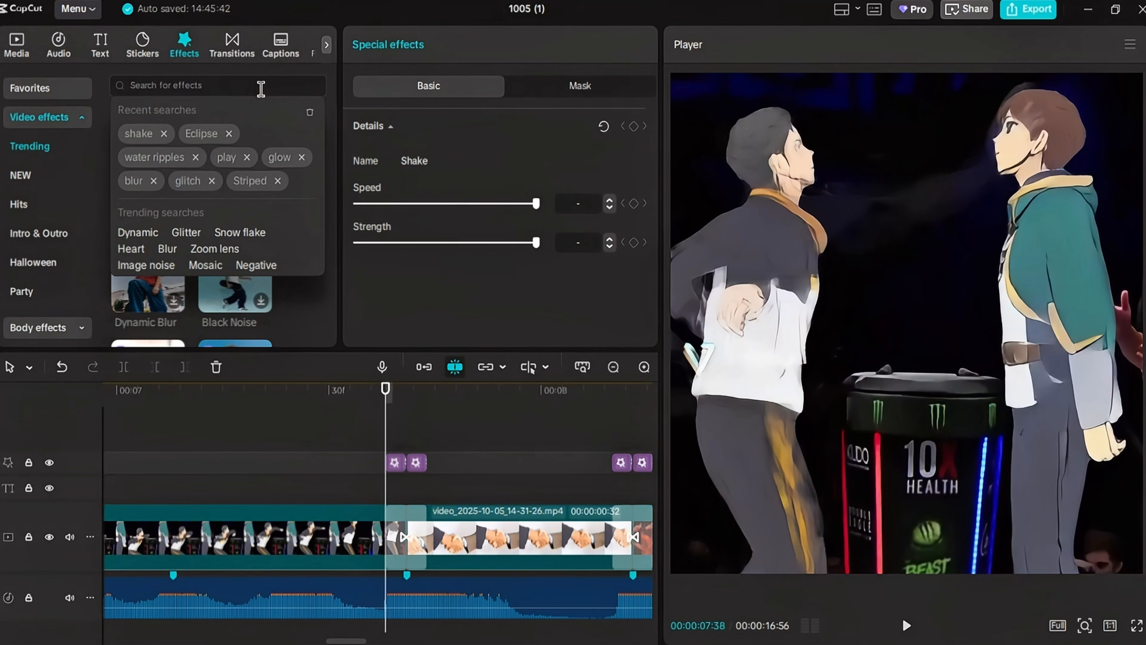
pyautogui.click(133, 183)
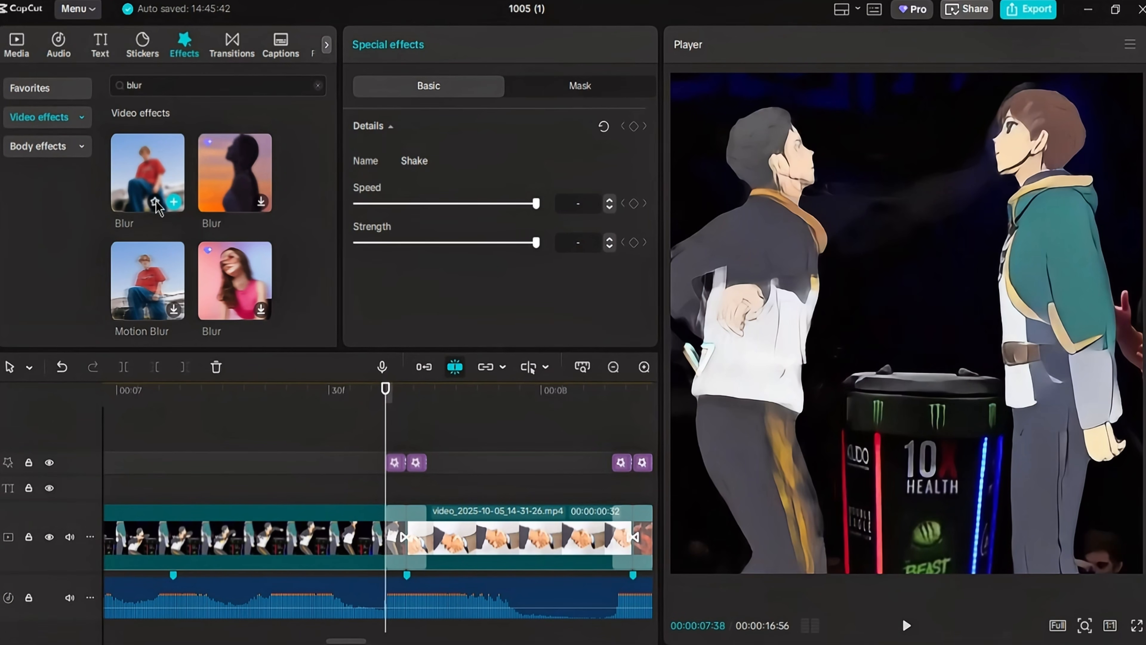
pyautogui.scroll(-10, 276, 264)
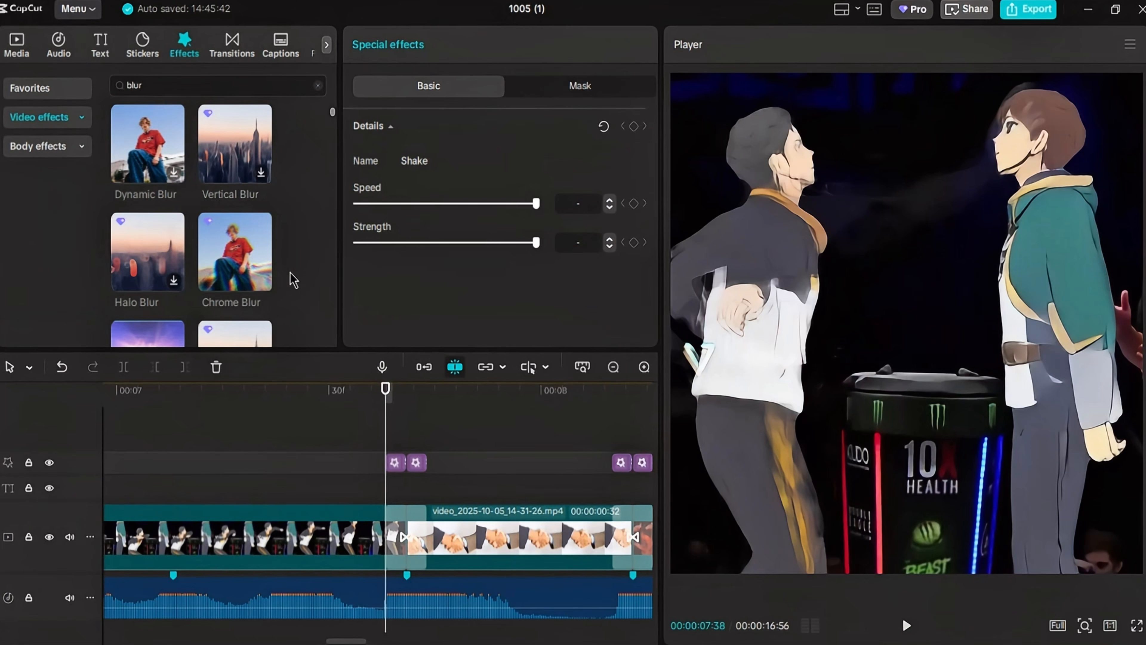
pyautogui.click(261, 225)
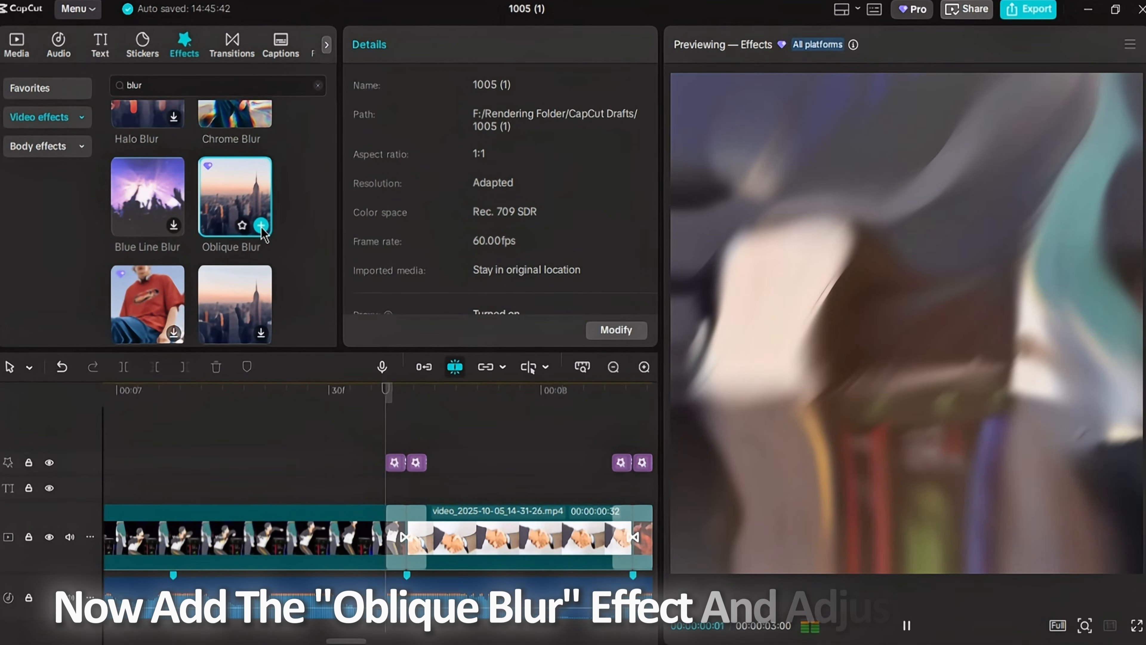
pyautogui.click(261, 225)
# - Trim the Oblique Blur effect so it extends slightly beyond both ends of the Shake pair
pyautogui.scroll(1, 444, 418)
pyautogui.moveTo(461, 406); pyautogui.dragTo(474, 412)
pyautogui.press('w')
pyautogui.moveTo(474, 461); pyautogui.dragTo(486, 465)
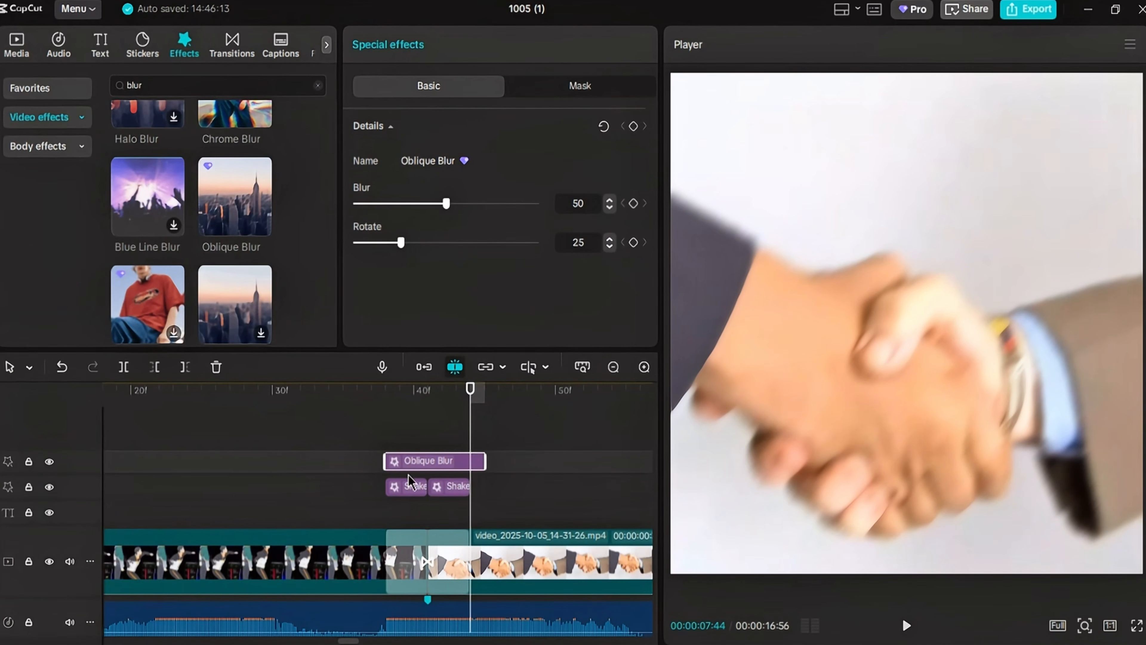
pyautogui.moveTo(383, 467); pyautogui.dragTo(364, 469)
# - Set Oblique Blur's Rotate to 50 and keyframe its Blur to the maximum at the cut and 0 at both ends
pyautogui.click(417, 390)
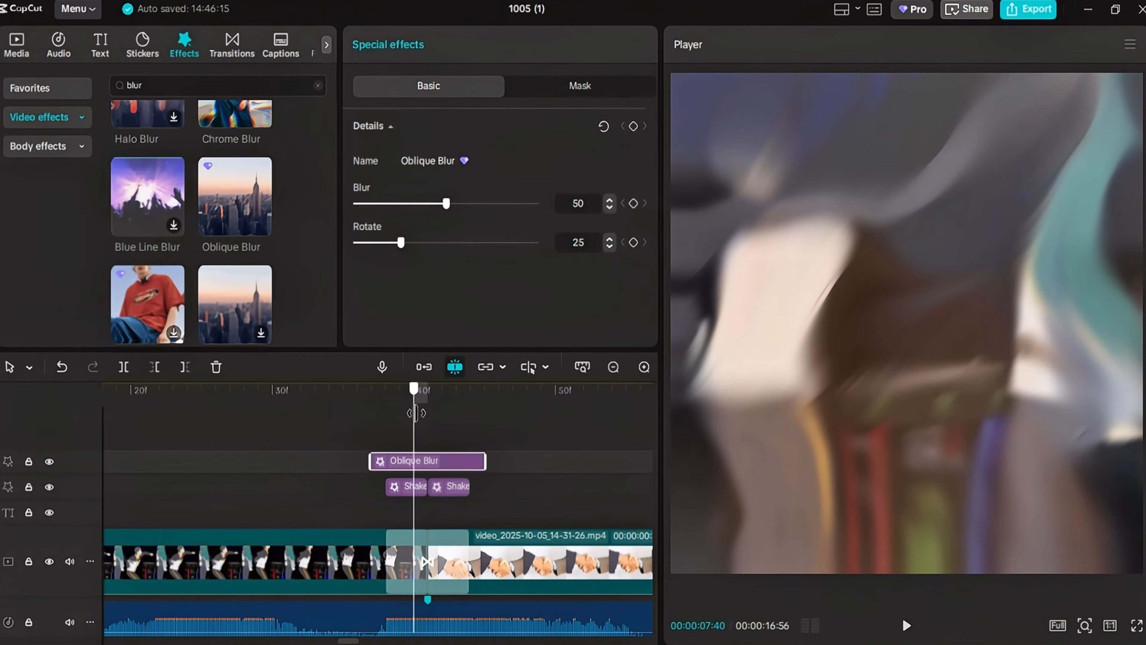
pyautogui.moveTo(403, 254); pyautogui.dragTo(450, 291)
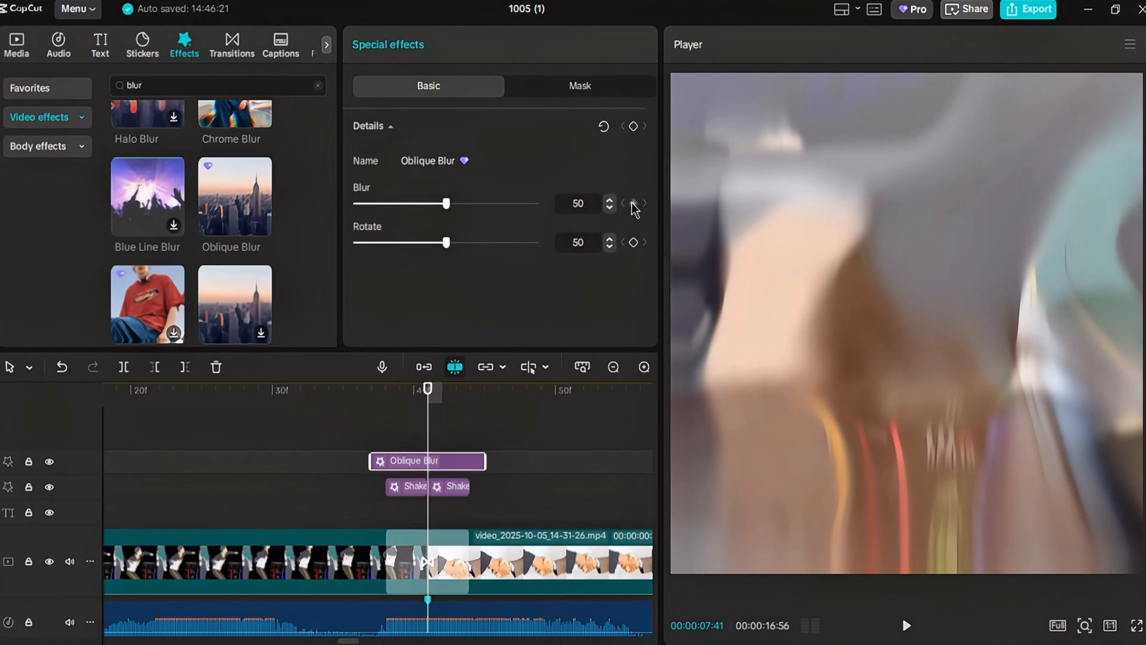
pyautogui.moveTo(446, 205); pyautogui.dragTo(622, 262)
pyautogui.moveTo(427, 397); pyautogui.dragTo(373, 408)
pyautogui.moveTo(535, 205); pyautogui.dragTo(314, 304)
pyautogui.moveTo(398, 398); pyautogui.dragTo(482, 415)
pyautogui.moveTo(529, 213); pyautogui.dragTo(317, 414)
# - Stack two pasted copies of Oblique Blur over the original at the same start and copy all the blur layers
pyautogui.keyDown('ctrl'); pyautogui.scroll(2, 276, 397); pyautogui.keyUp('ctrl')
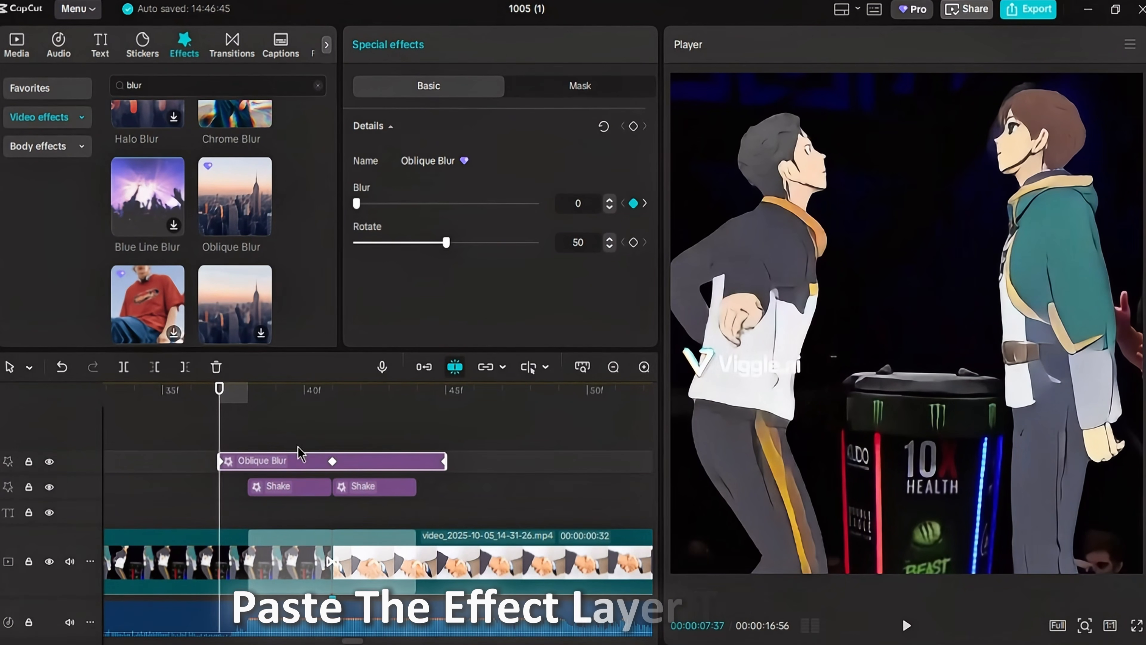
pyautogui.hotkey('ctrl', 'v')
pyautogui.hotkey('ctrl', 'v')
pyautogui.keyDown('ctrl'); pyautogui.click(278, 460); pyautogui.keyUp('ctrl')
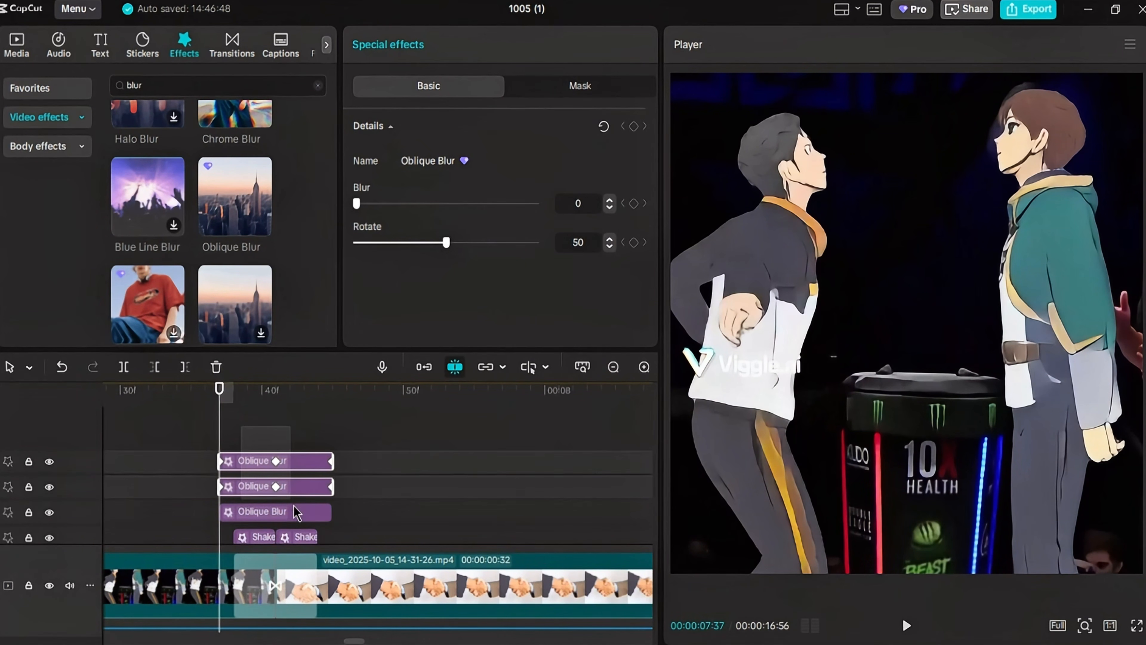
pyautogui.rightClick(316, 516)
pyautogui.click(336, 291)
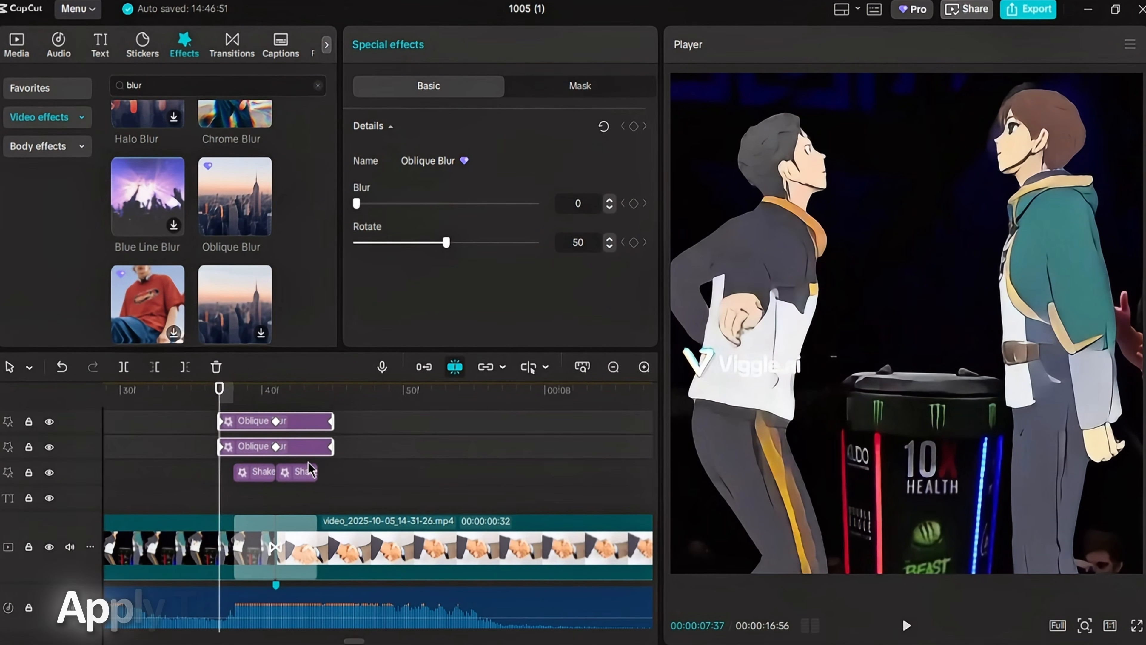
# - Paste the stacked Oblique Blur layers over the Shake pairs at every following transition
pyautogui.click(263, 424)
pyautogui.hotkey('ctrl', 'v')
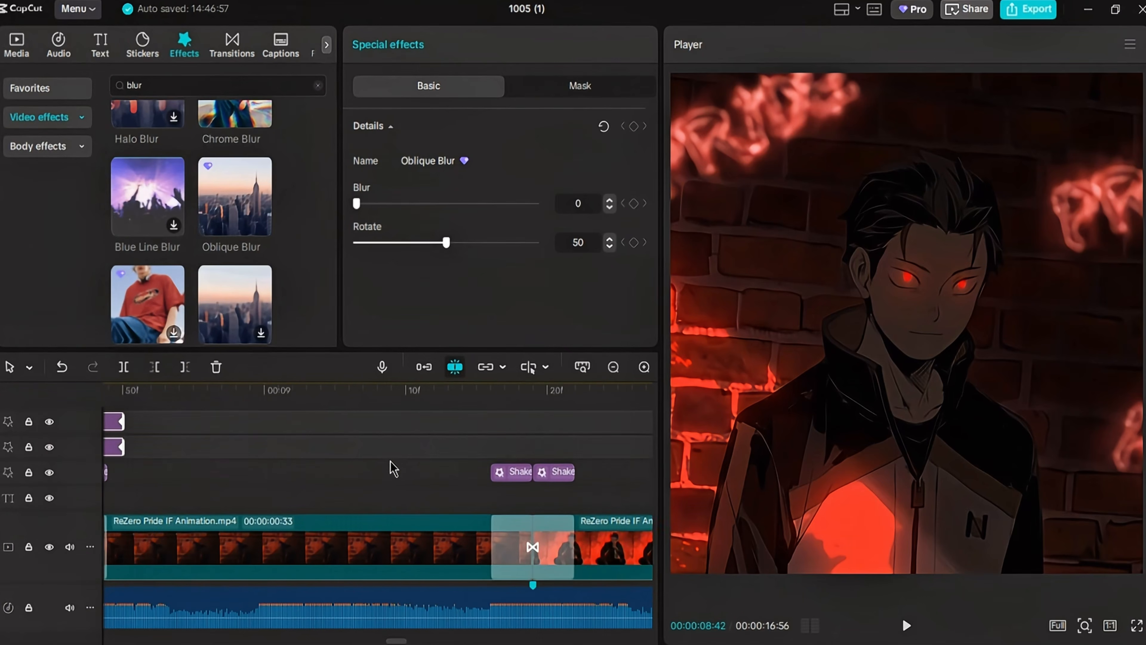
pyautogui.hscroll(3, 399, 447)
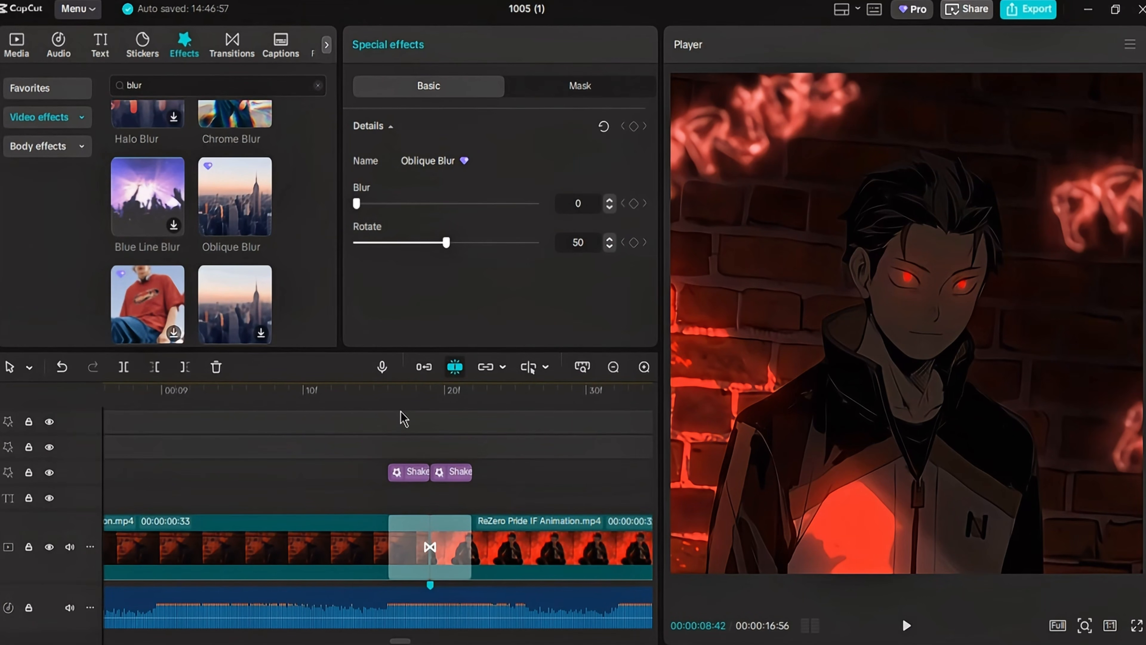
pyautogui.click(375, 433)
pyautogui.hscroll(-3, 385, 431)
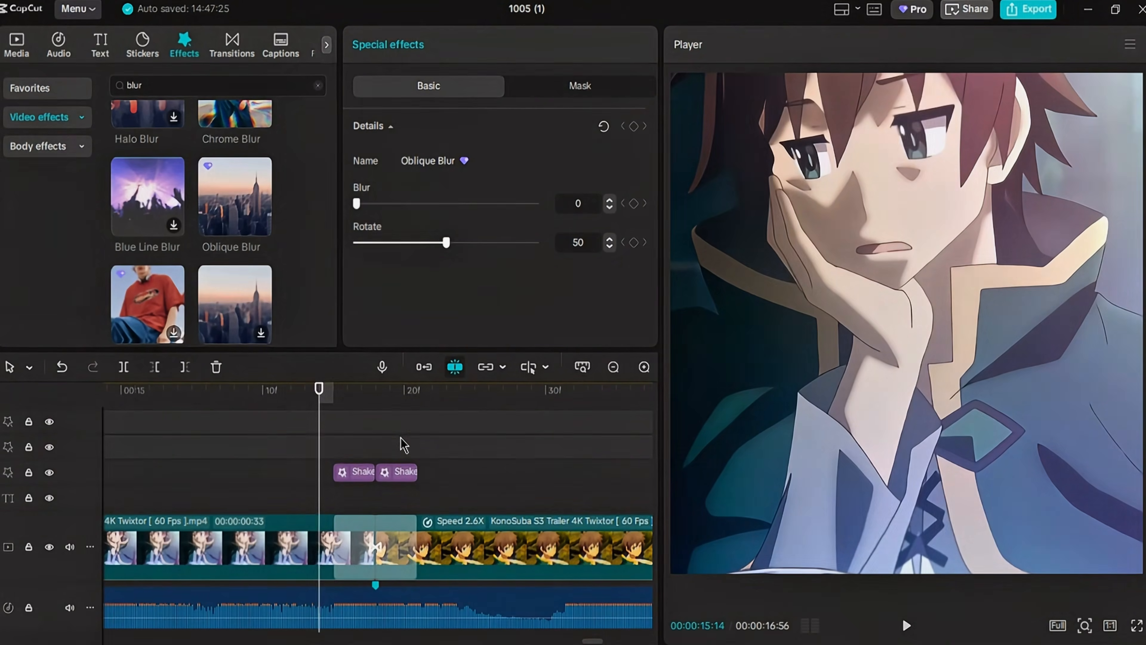
pyautogui.rightClick(400, 443)
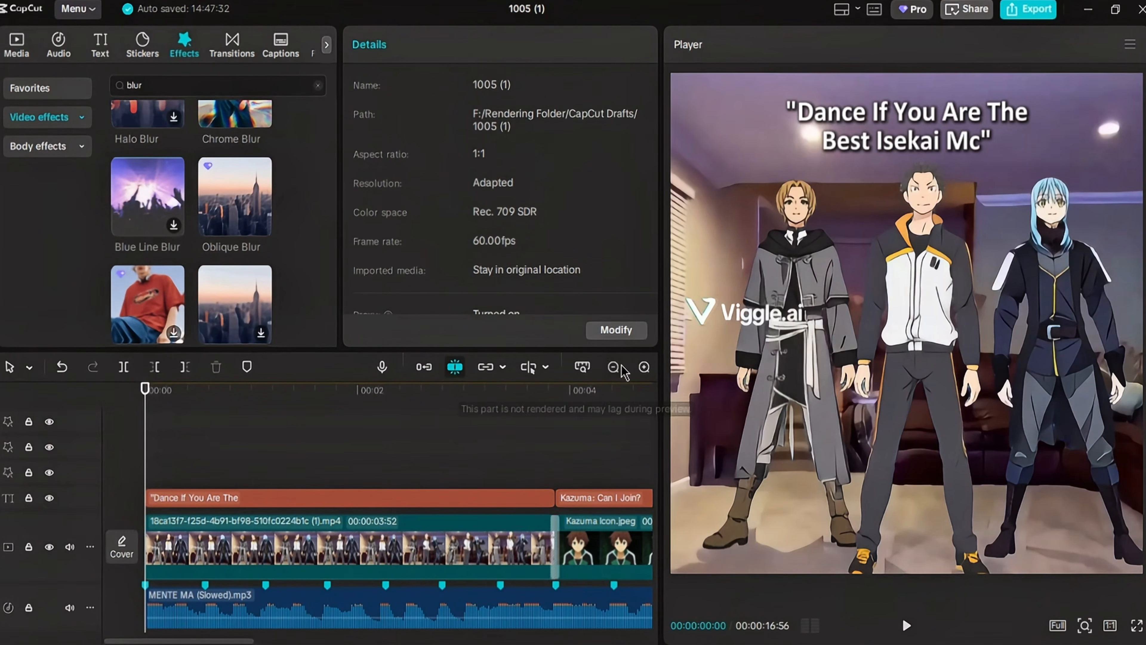
# - Search the video effects for "shaky glitch" and add the Shaky Glitch effect at the beginning of the edit
pyautogui.click(615, 367)
pyautogui.click(614, 367)
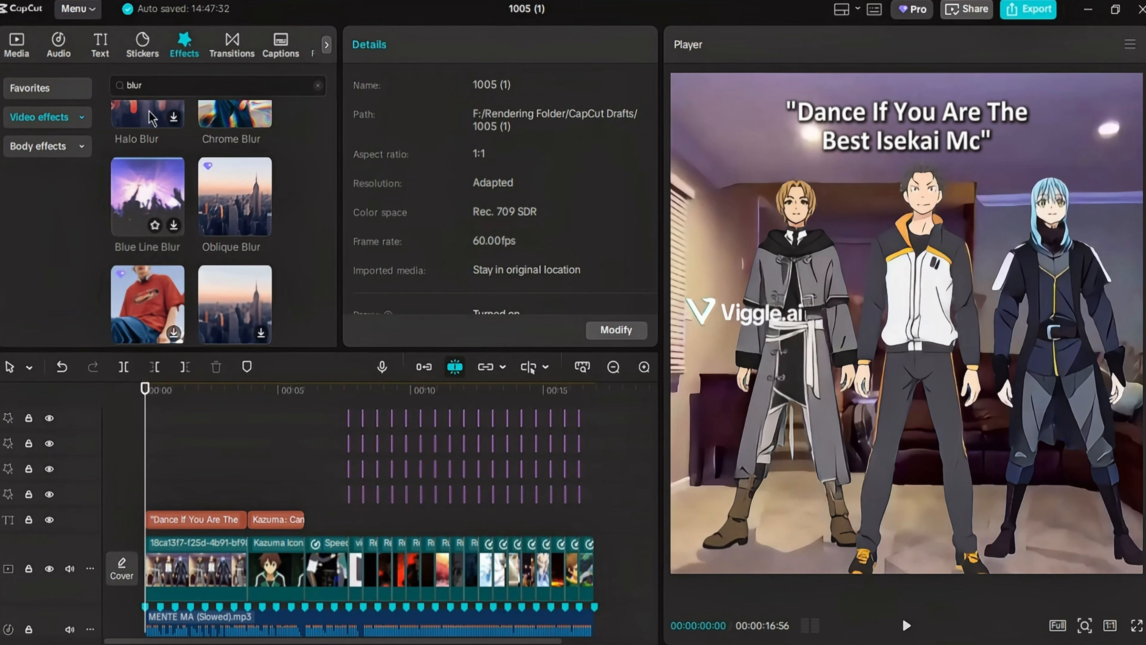
pyautogui.click(318, 86)
pyautogui.click(294, 90)
pyautogui.write('shaky glitch')
pyautogui.press('Return')
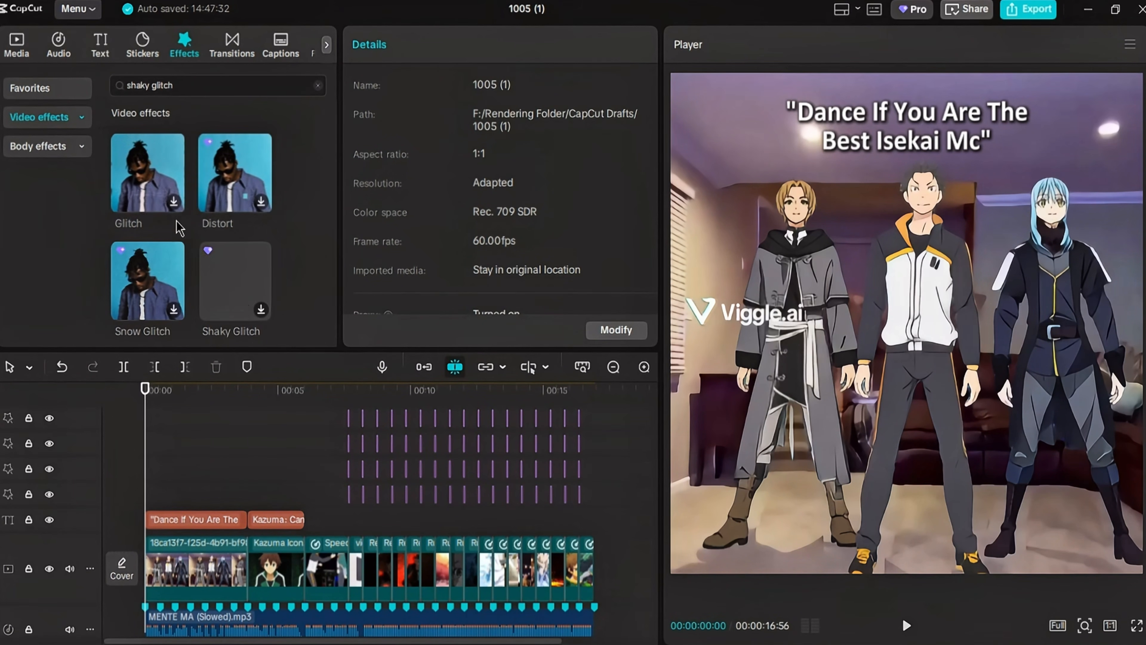
pyautogui.scroll(-2, 253, 217)
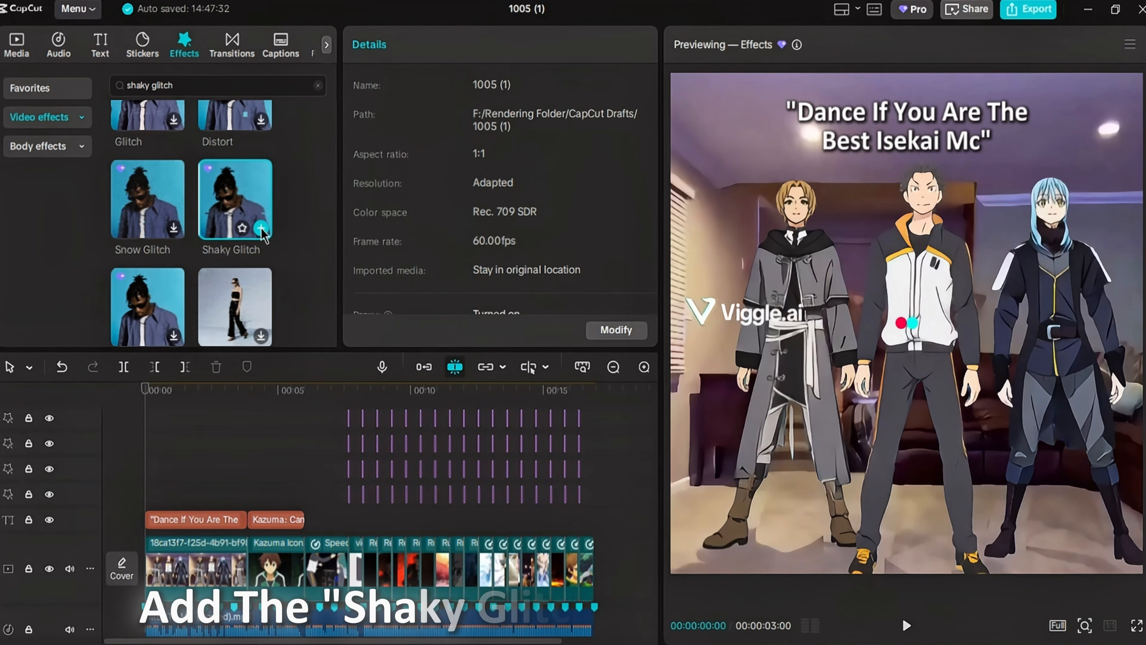
pyautogui.click(261, 228)
# - Extend the Shaky Glitch effect across the whole edit and set its Strength to 8 and Speed to 60
pyautogui.moveTo(223, 465); pyautogui.dragTo(592, 512)
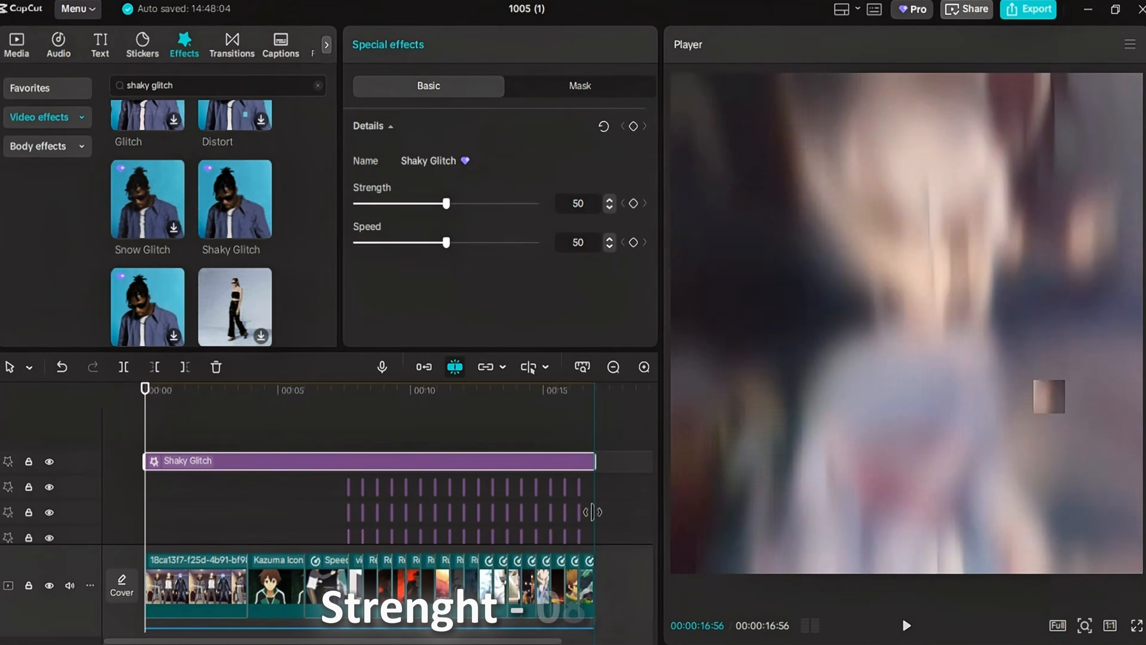
pyautogui.moveTo(446, 204); pyautogui.dragTo(410, 204)
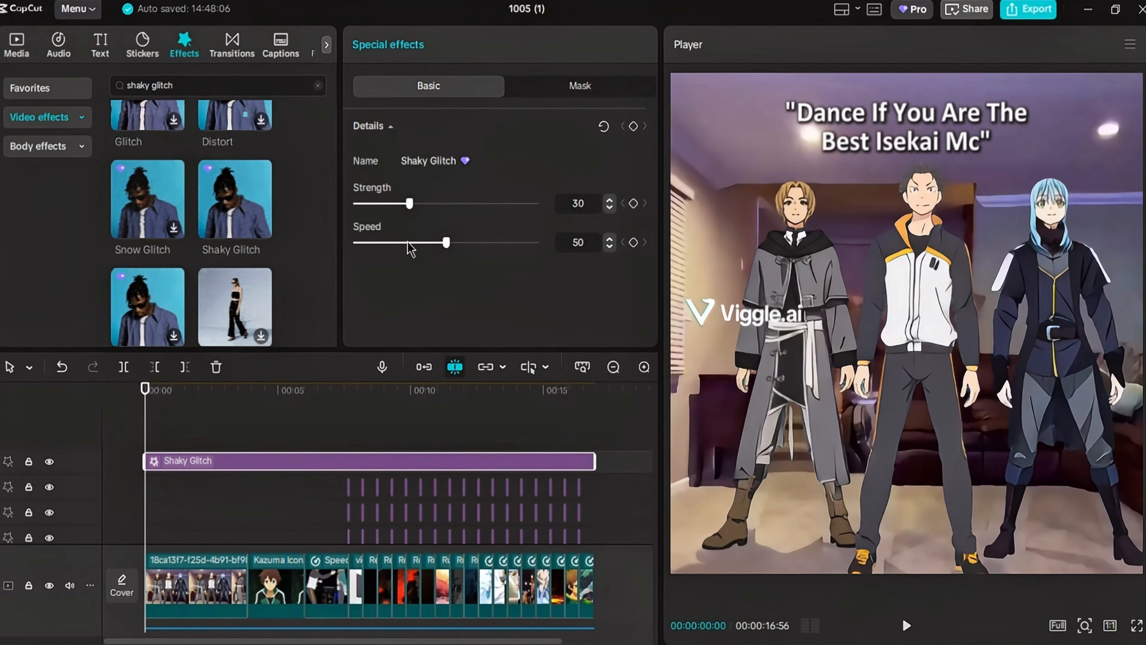
pyautogui.moveTo(377, 267); pyautogui.dragTo(359, 292)
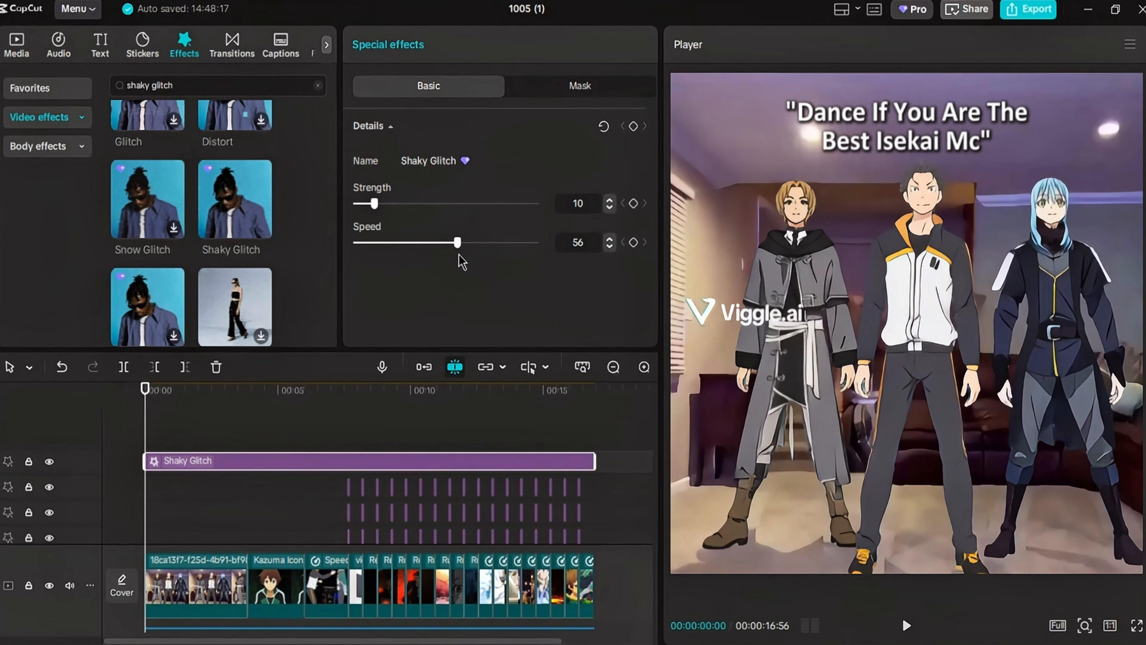
pyautogui.moveTo(463, 257); pyautogui.dragTo(465, 258)
pyautogui.press('space')
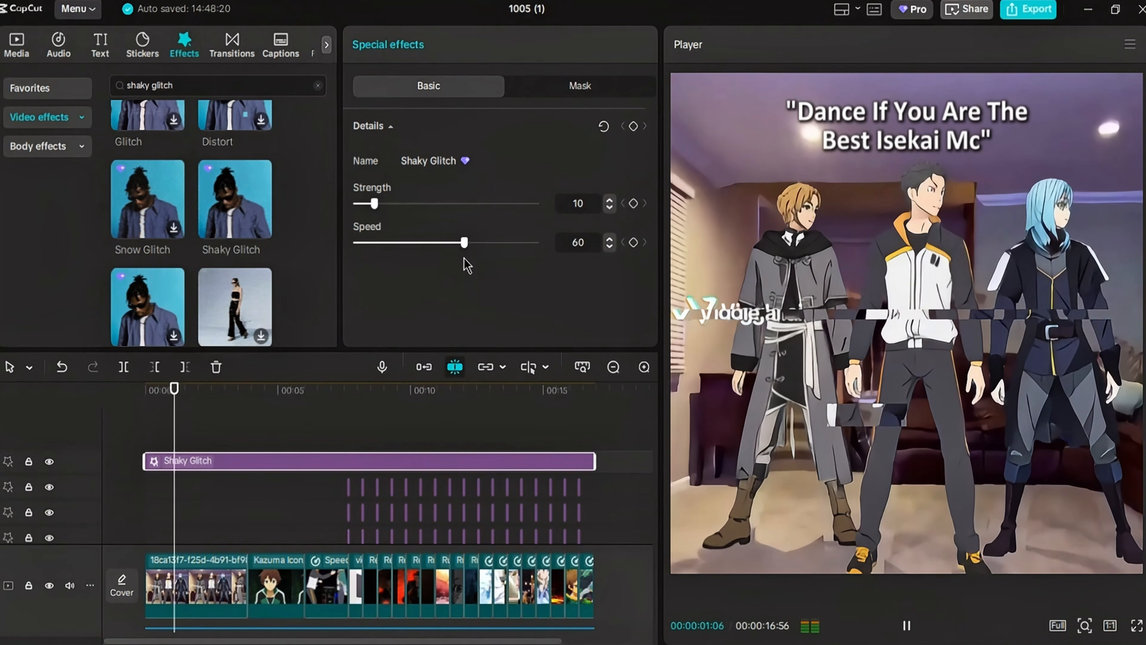
pyautogui.click(609, 208)
pyautogui.click(609, 207)
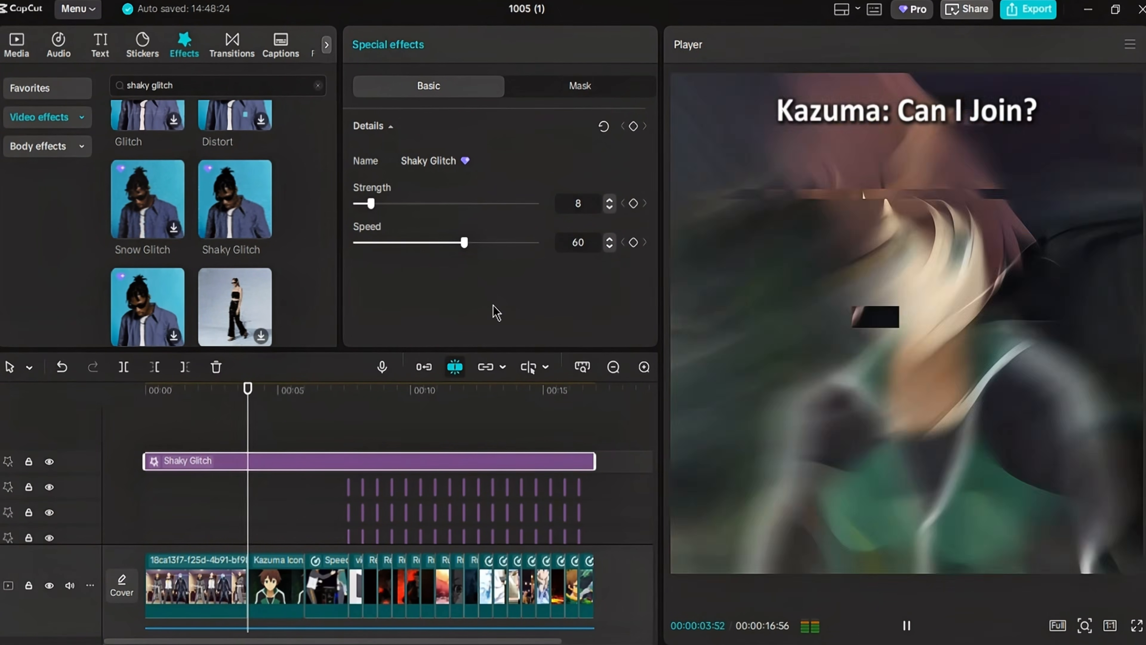
pyautogui.scroll(-1, 496, 419)
pyautogui.scroll(-2, 499, 437)
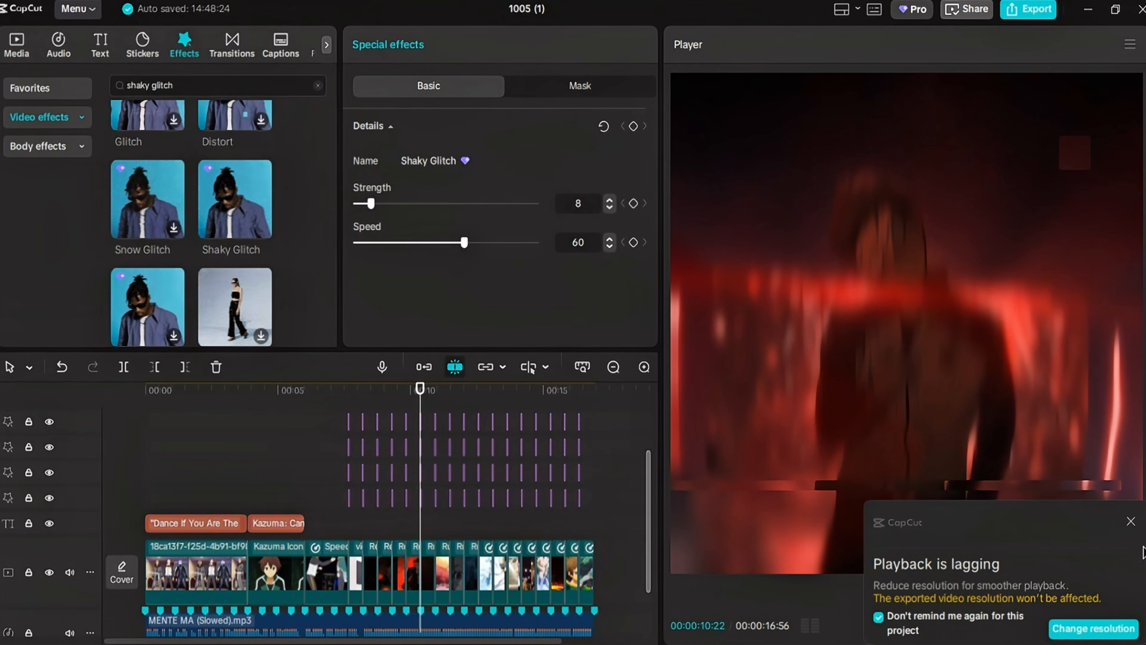
pyautogui.click(1131, 521)
pyautogui.scroll(2, 542, 489)
# - Search the filters for "humble", add the Humble filter at the beginning, and extend it to the end of the edit
pyautogui.click(163, 402)
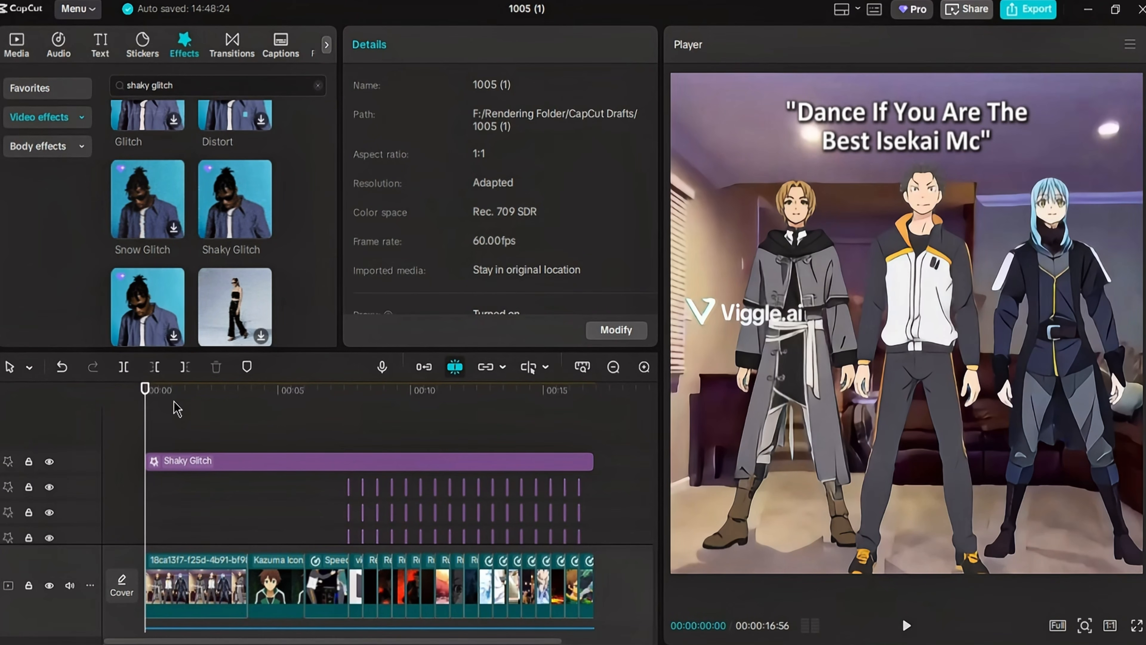
pyautogui.click(217, 45)
pyautogui.click(233, 93)
pyautogui.write('humble')
pyautogui.press('Return')
pyautogui.click(170, 182)
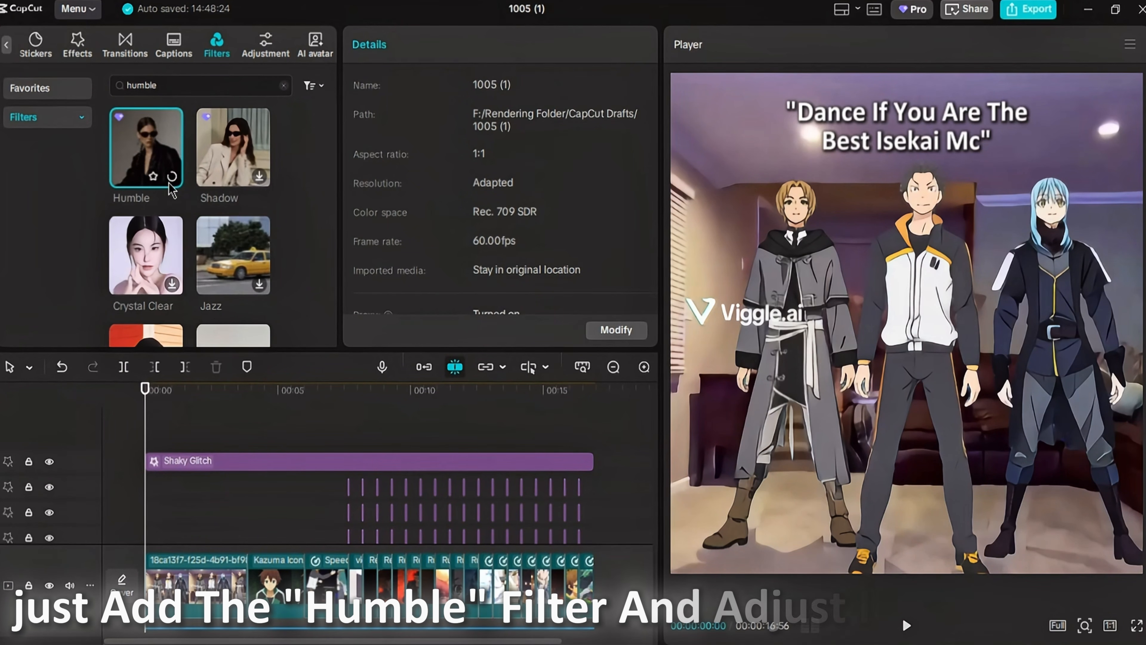
pyautogui.click(171, 177)
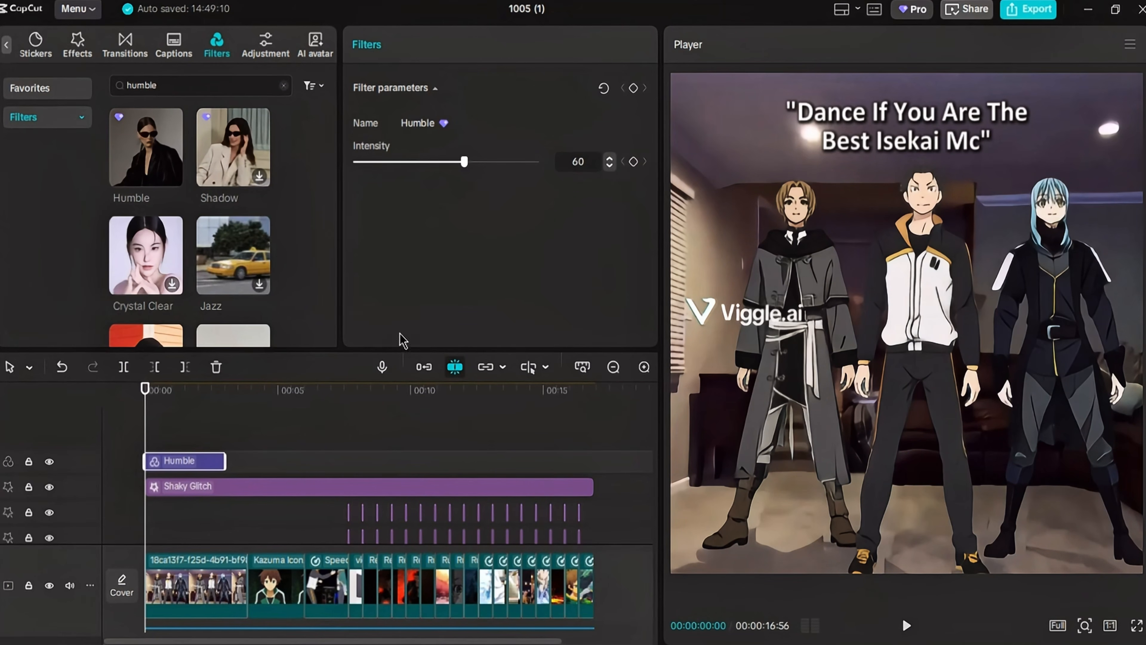
pyautogui.moveTo(231, 466); pyautogui.dragTo(595, 461)
# - Add a custom adjustment layer starting at the beat marker where the handshake clip begins
pyautogui.press('space')
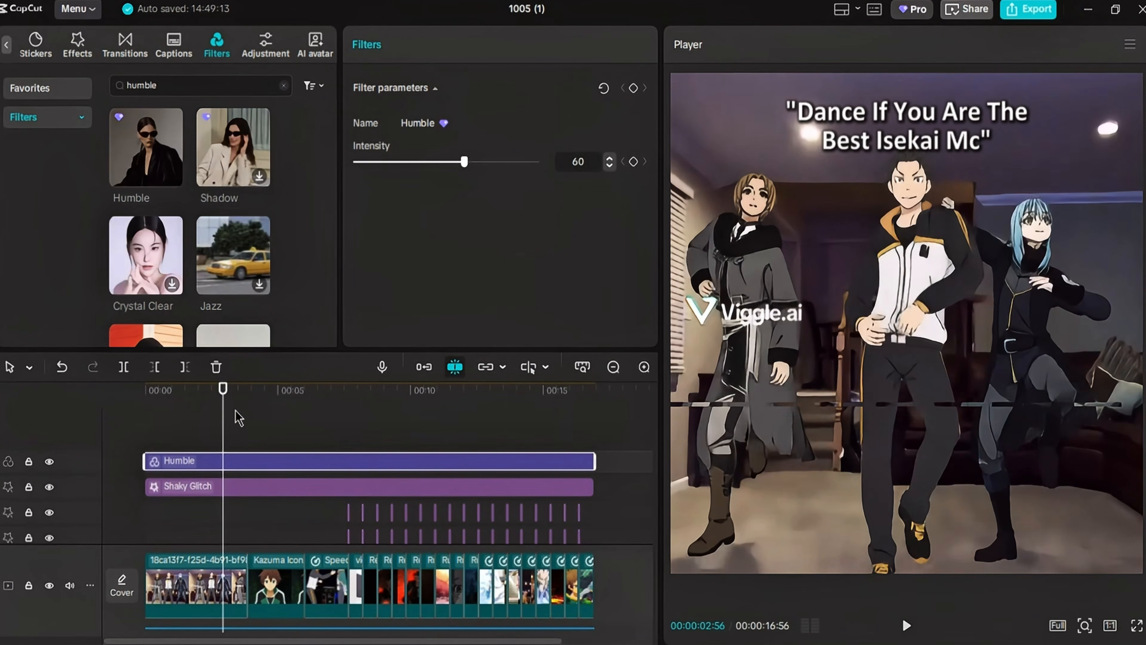
pyautogui.scroll(-3, 332, 460)
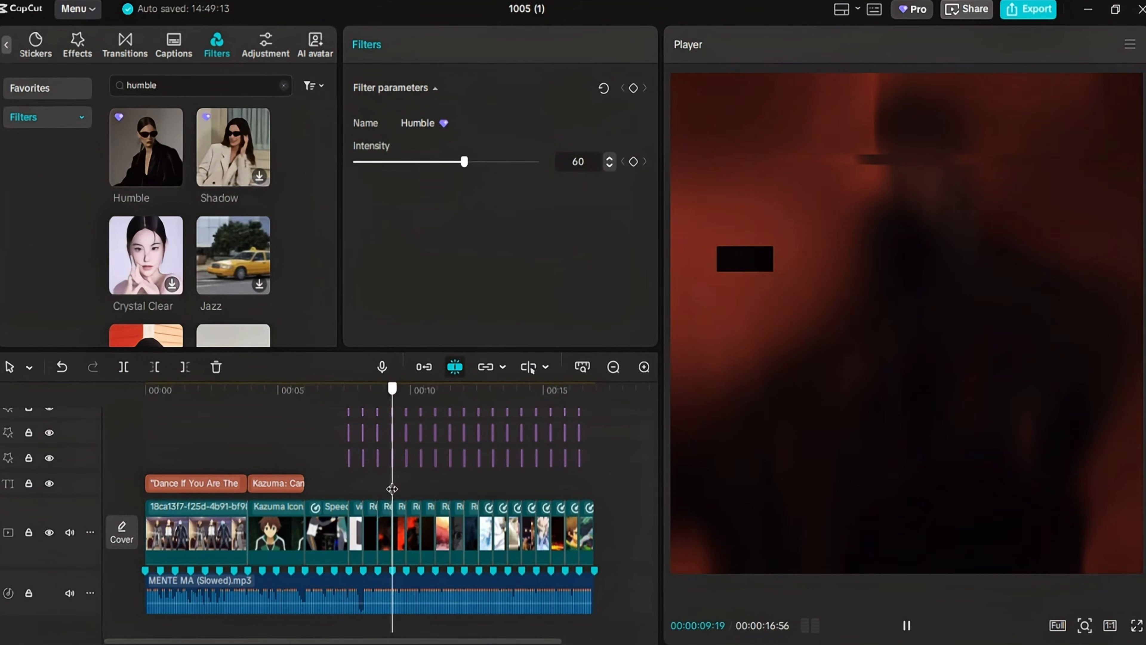
pyautogui.click(348, 504)
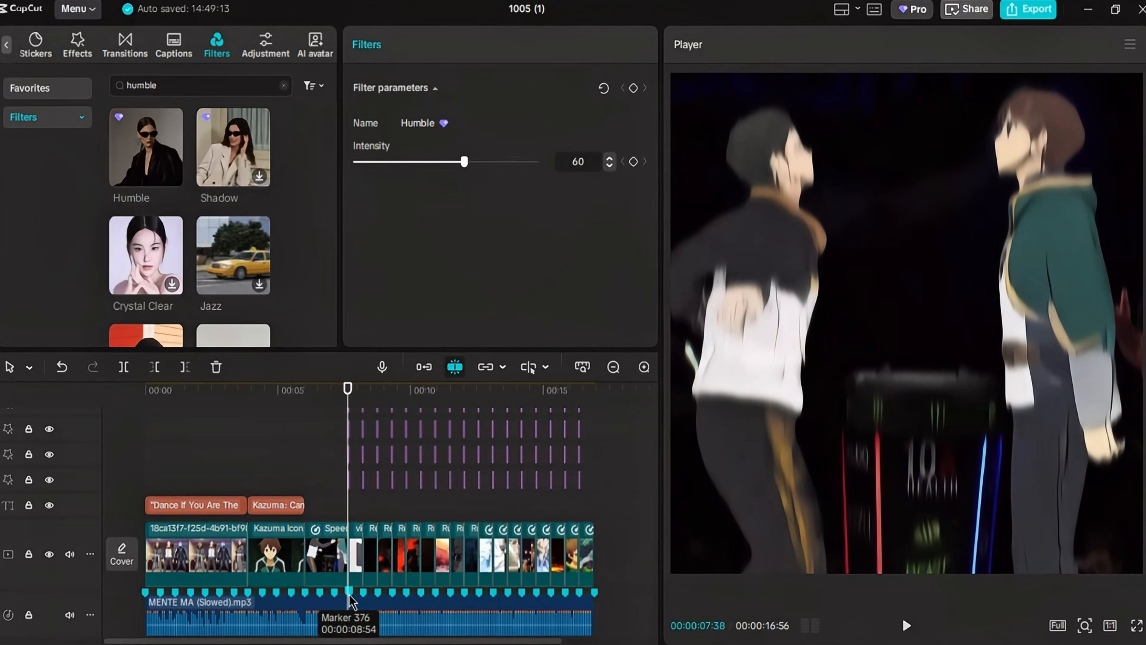
pyautogui.scroll(2, 356, 488)
pyautogui.click(351, 431)
pyautogui.scroll(-4, 351, 456)
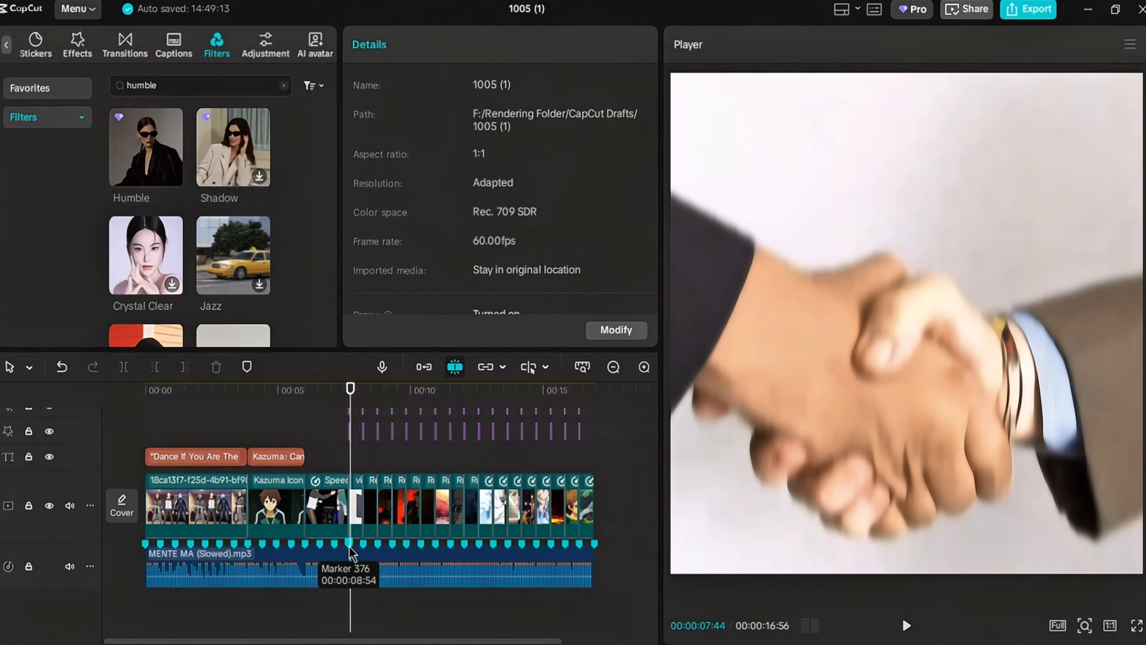
pyautogui.click(350, 546)
pyautogui.scroll(4, 349, 506)
pyautogui.click(262, 45)
pyautogui.click(171, 142)
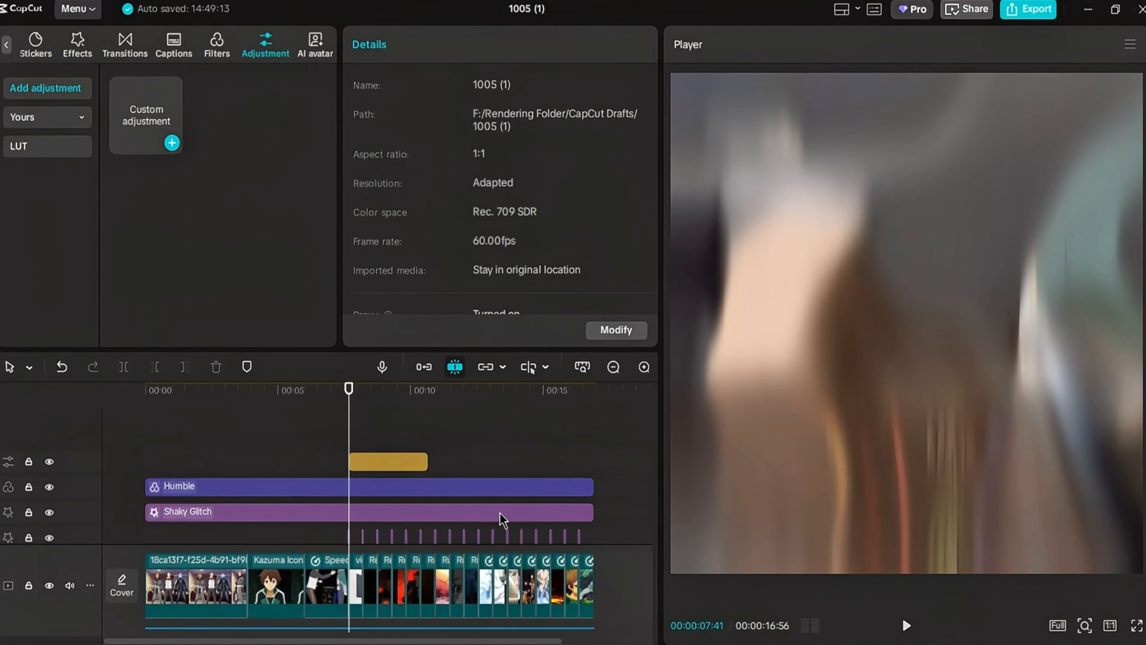
# - Trim the adjustment layer's end to the beat marker near 10 seconds and set its Exposure to 25
pyautogui.scroll(-3, 433, 519)
pyautogui.click(422, 544)
pyautogui.scroll(3, 431, 496)
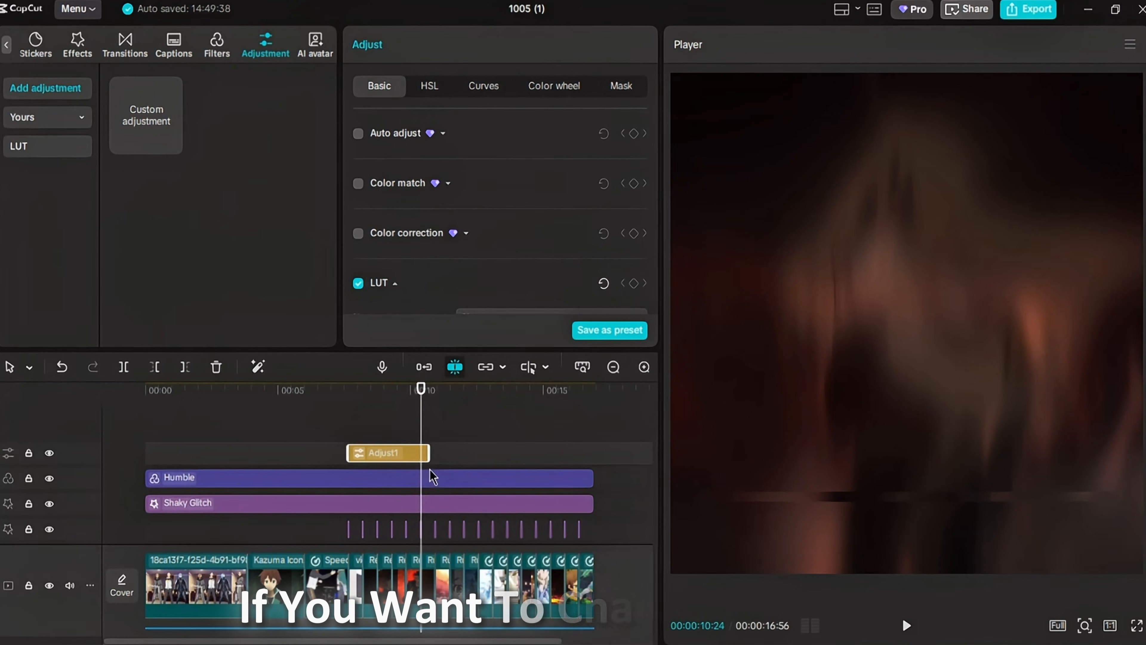
pyautogui.click(390, 422)
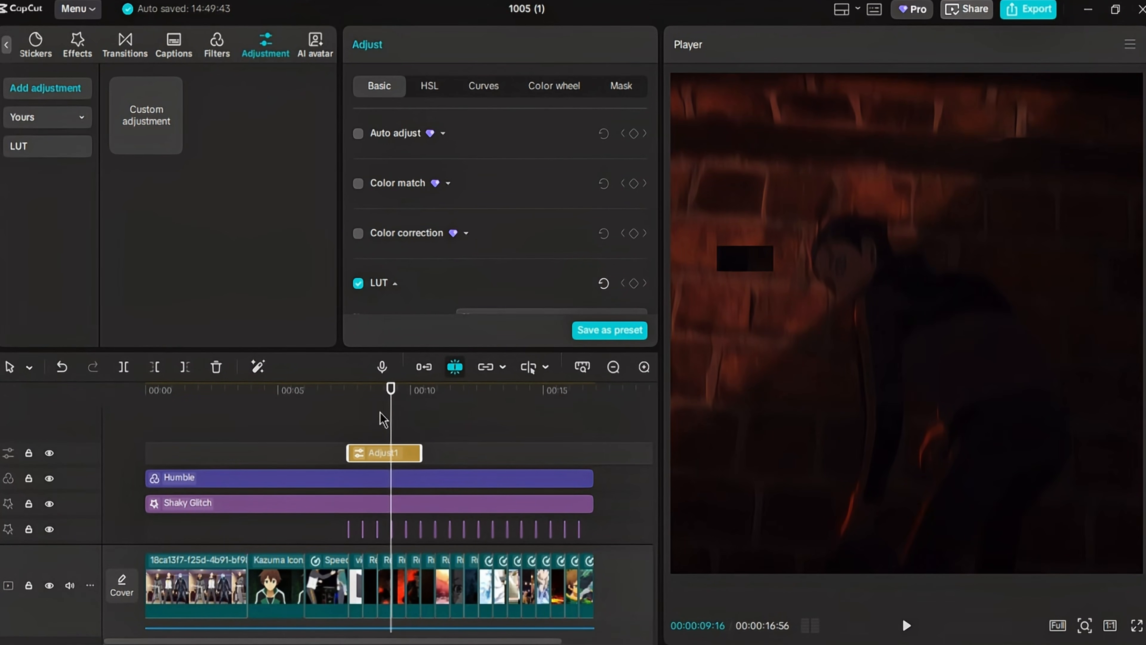
pyautogui.scroll(-5, 482, 226)
pyautogui.click(459, 231)
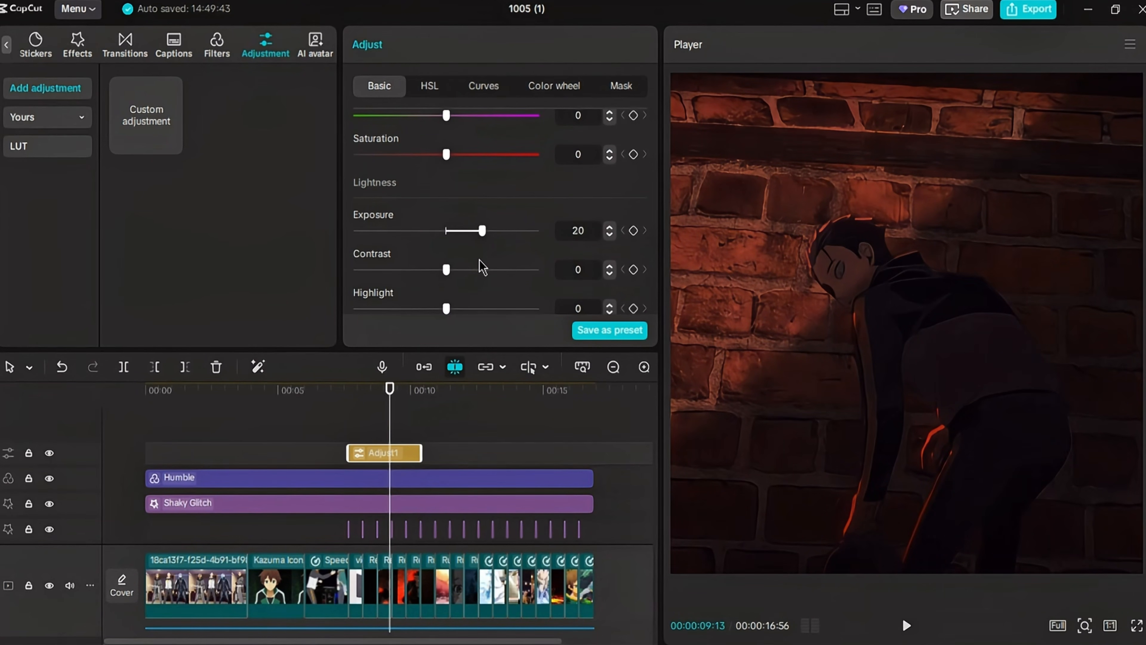
pyautogui.moveTo(375, 397); pyautogui.dragTo(474, 465)
# - Extend the adjustment layer to the end of the last Rudeus clip, just before the speed-adjusted clips
pyautogui.scroll(-1, 446, 442)
pyautogui.scroll(-4, 479, 556)
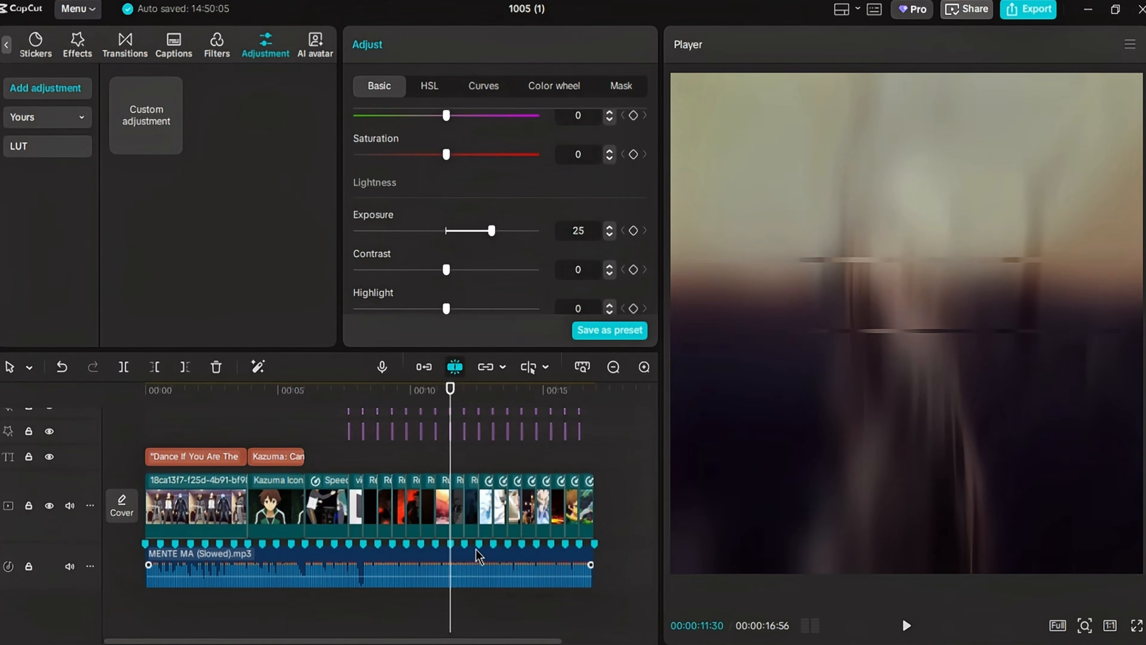
pyautogui.click(479, 551)
pyautogui.click(464, 544)
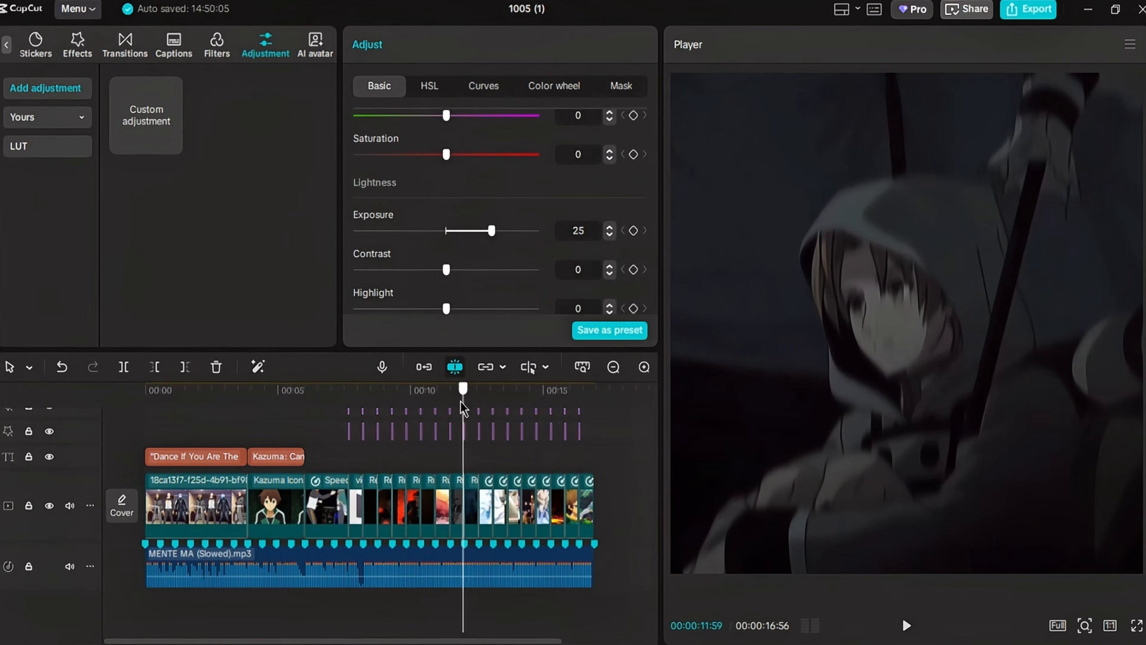
pyautogui.click(478, 544)
pyautogui.scroll(4, 480, 533)
pyautogui.moveTo(476, 434)
pyautogui.mouseDown()
pyautogui.moveTo(415, 425)
pyautogui.moveTo(436, 417)
pyautogui.moveTo(495, 449)
pyautogui.moveTo(613, 468)
pyautogui.moveTo(149, 511)
pyautogui.moveTo(451, 522)
pyautogui.mouseUp()
pyautogui.click(451, 409)
pyautogui.scroll(-4, 469, 525)
pyautogui.click(467, 544)
pyautogui.scroll(5, 472, 519)
pyautogui.moveTo(464, 432); pyautogui.dragTo(478, 436)
# - Split the Humble filter at the adjustment layer's end and set the following segment's Intensity to 100
pyautogui.click(482, 480)
pyautogui.moveTo(494, 389); pyautogui.dragTo(482, 395)
pyautogui.click(644, 367)
pyautogui.click(645, 367)
pyautogui.hscroll(2, 558, 426)
pyautogui.moveTo(393, 397); pyautogui.dragTo(401, 392)
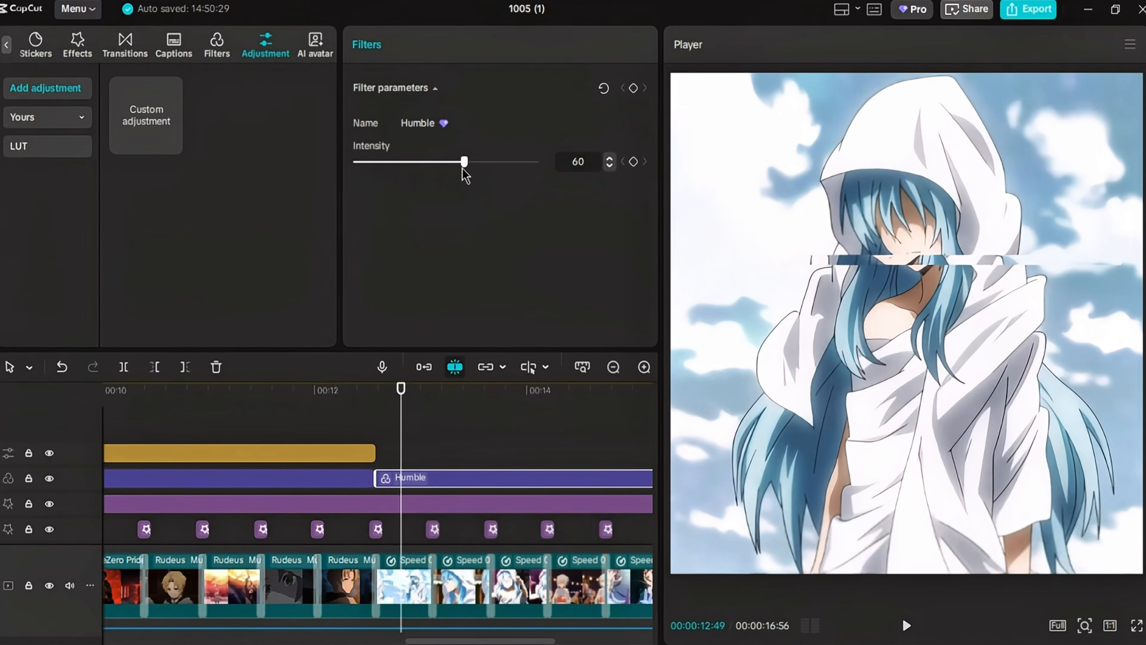
pyautogui.click(615, 371)
pyautogui.click(615, 371)
# - Split the Humble filter again at 00:00:14:45 and set the last segment's Intensity to 80
pyautogui.moveTo(381, 392)
pyautogui.mouseDown()
pyautogui.moveTo(485, 428)
pyautogui.moveTo(445, 440)
pyautogui.mouseUp()
pyautogui.scroll(-5, 473, 491)
pyautogui.click(429, 545)
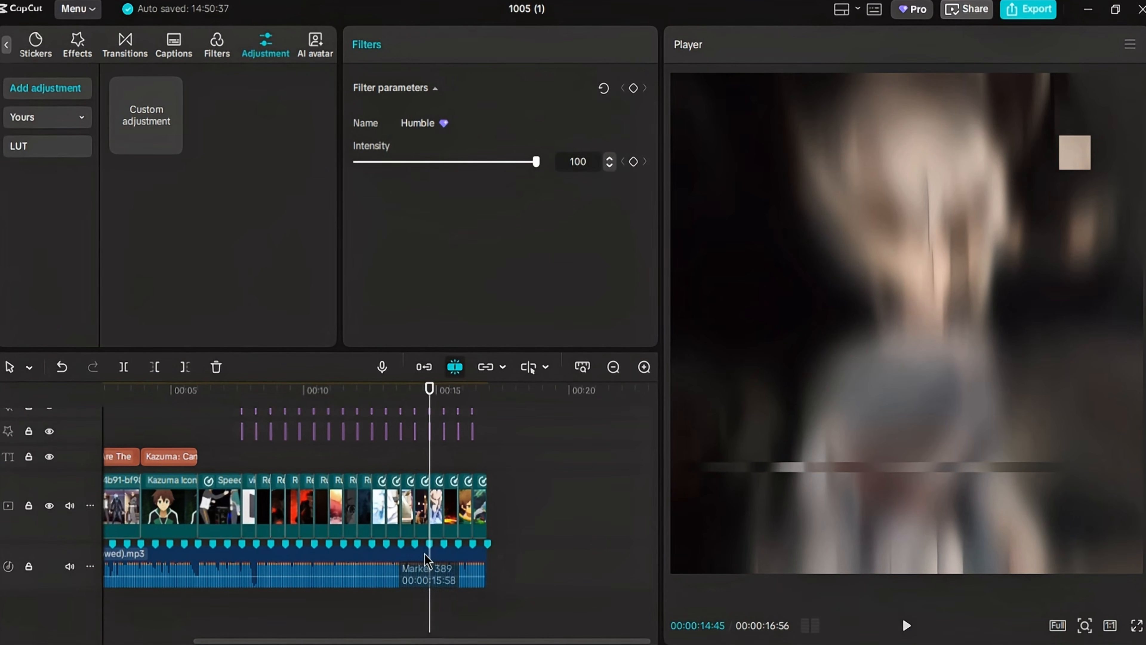
pyautogui.click(644, 367)
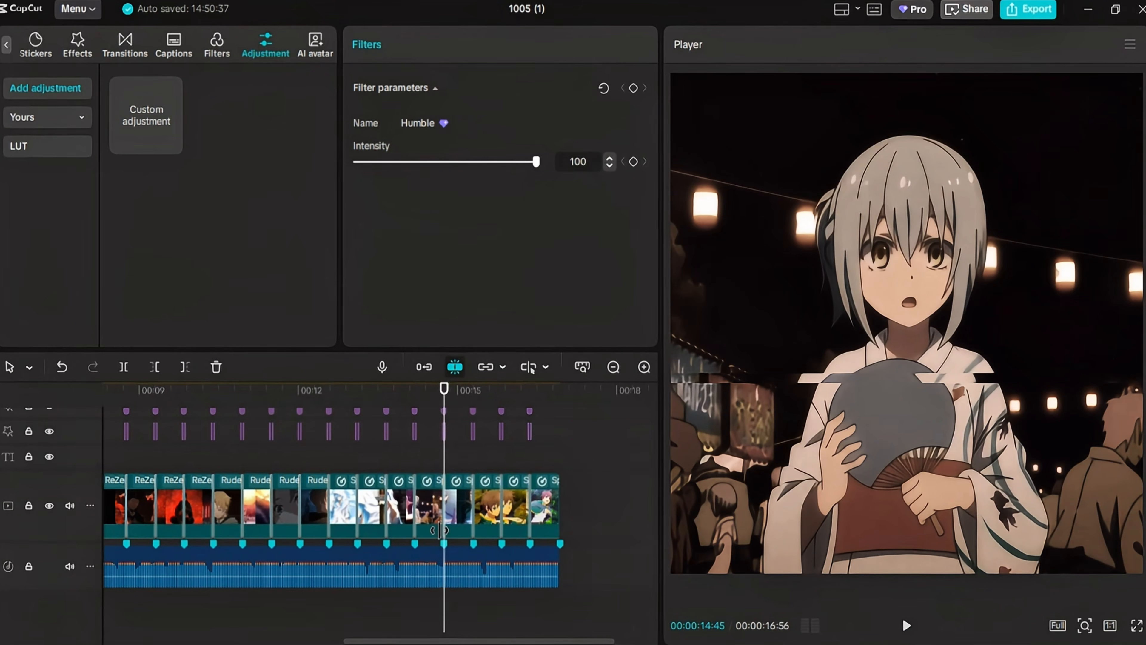
pyautogui.scroll(3, 439, 530)
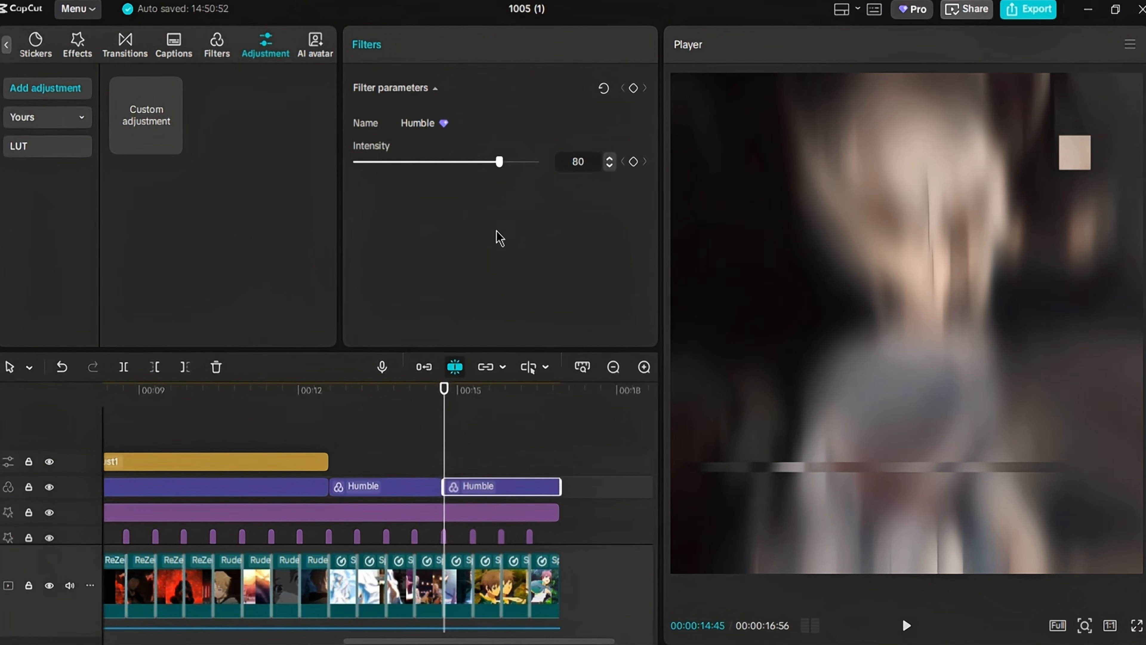
# - Scrub through the last filtered clips and play the edit from the beginning to check its look
pyautogui.moveTo(483, 402); pyautogui.dragTo(527, 402)
pyautogui.click(374, 439)
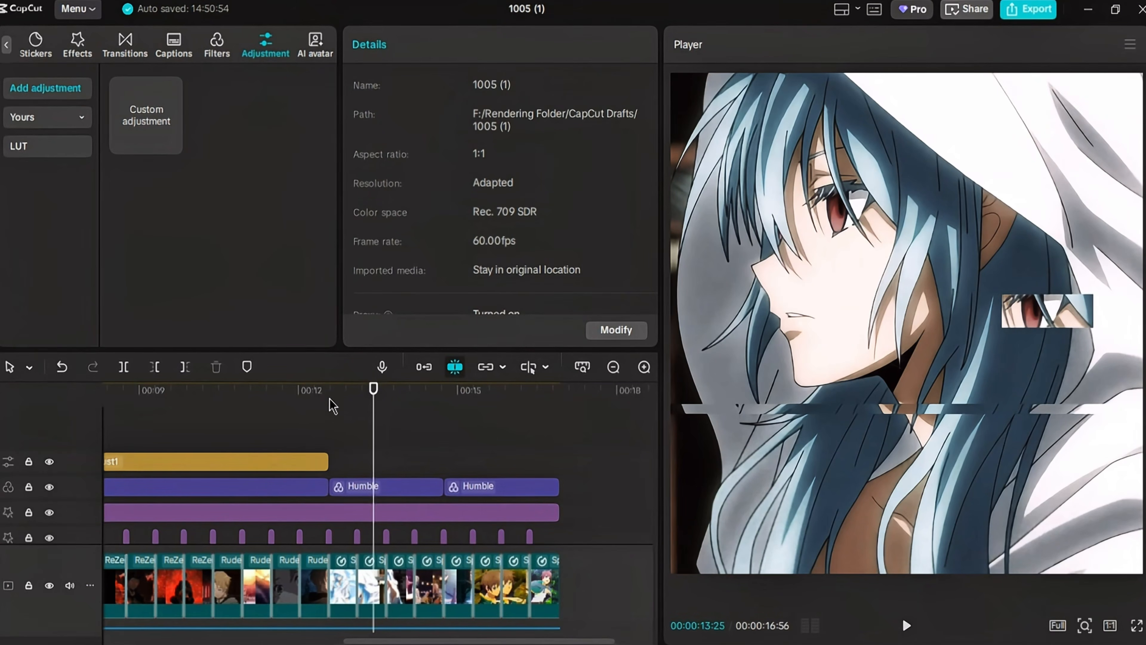
pyautogui.click(329, 395)
pyautogui.press('Home')
pyautogui.click(613, 368)
pyautogui.press('space')
pyautogui.scroll(-2, 431, 516)
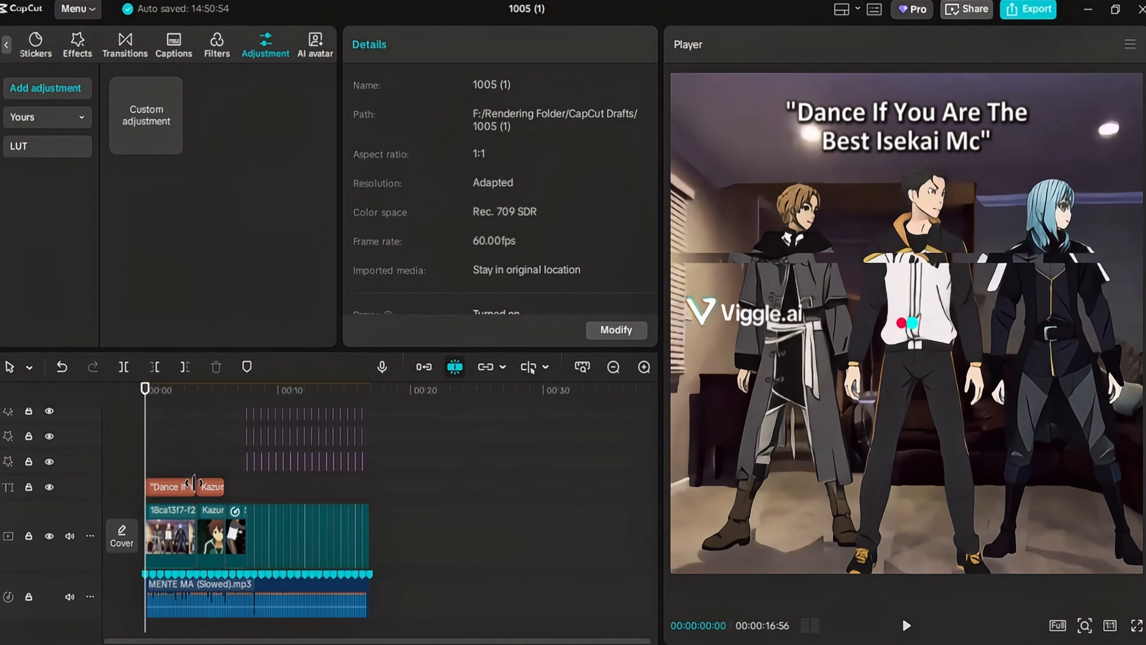
pyautogui.click(644, 368)
# - Apply the Fade In animation to the "Dance If You Are The Best Isekai Mc" caption with a duration of 0.3s
pyautogui.scroll(-1, 240, 537)
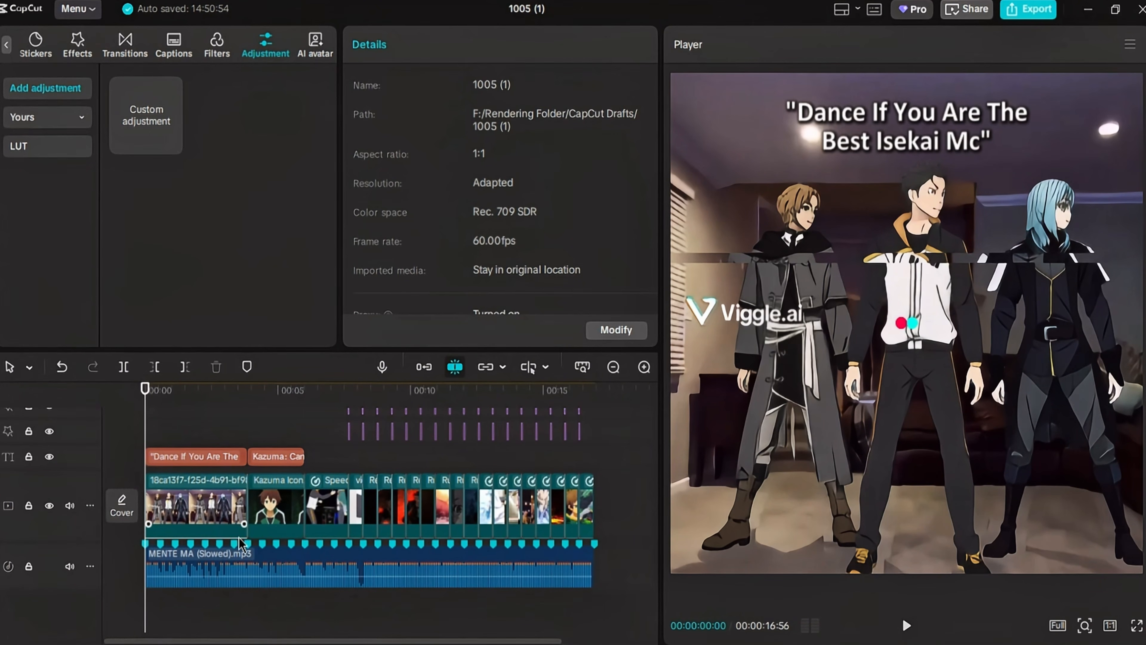
pyautogui.click(153, 462)
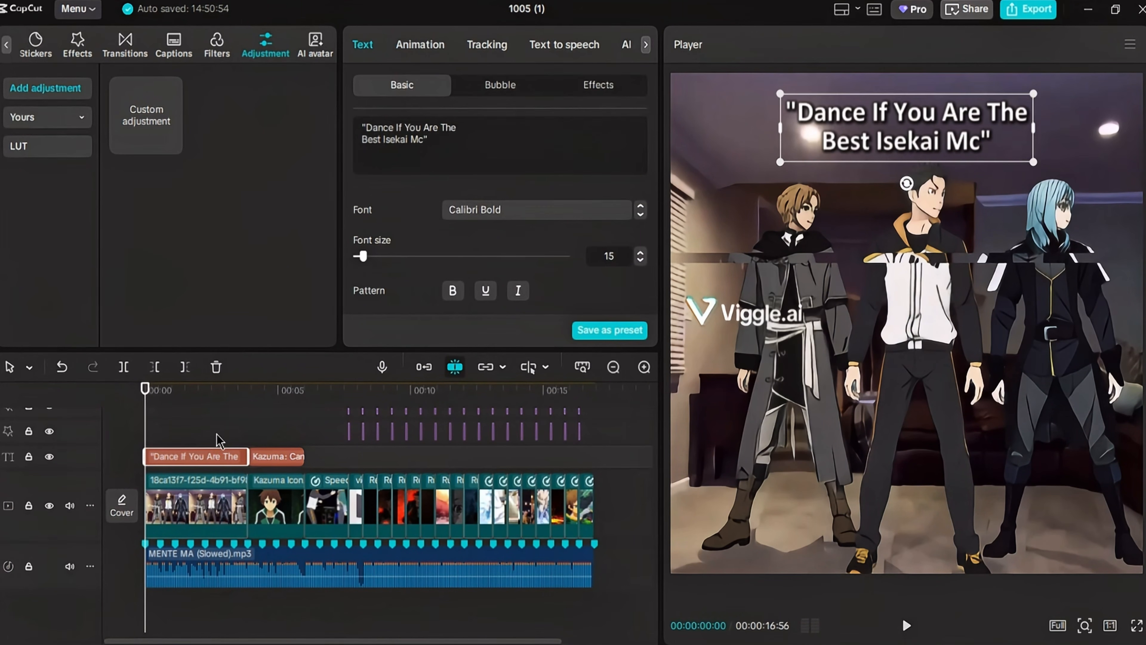
pyautogui.click(440, 43)
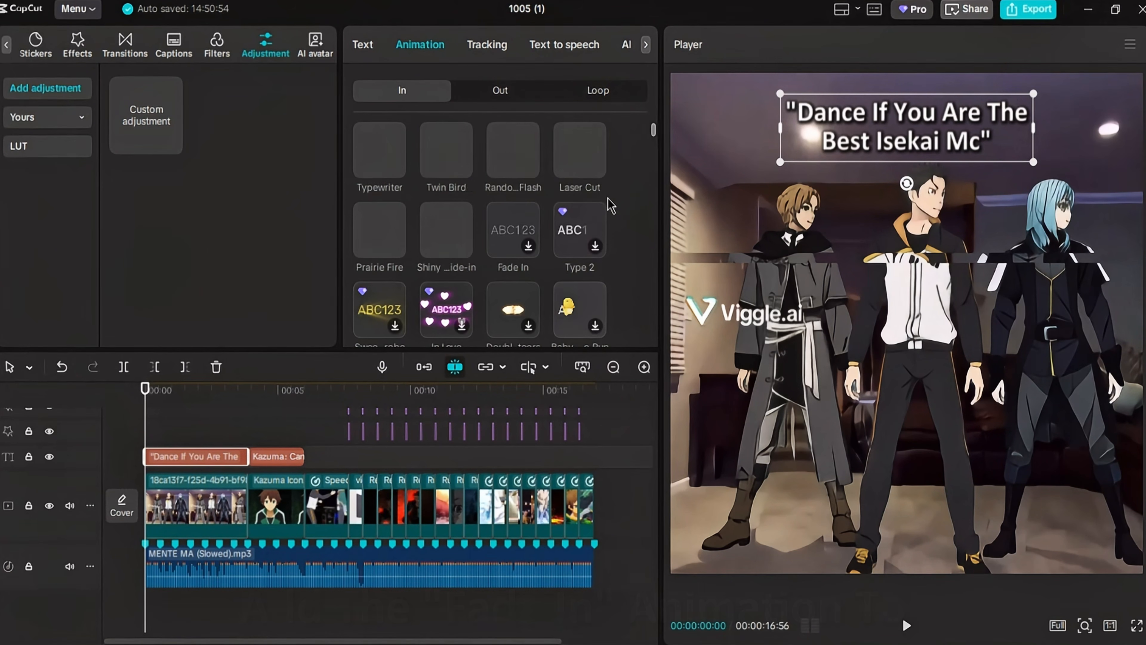
pyautogui.scroll(-2, 634, 247)
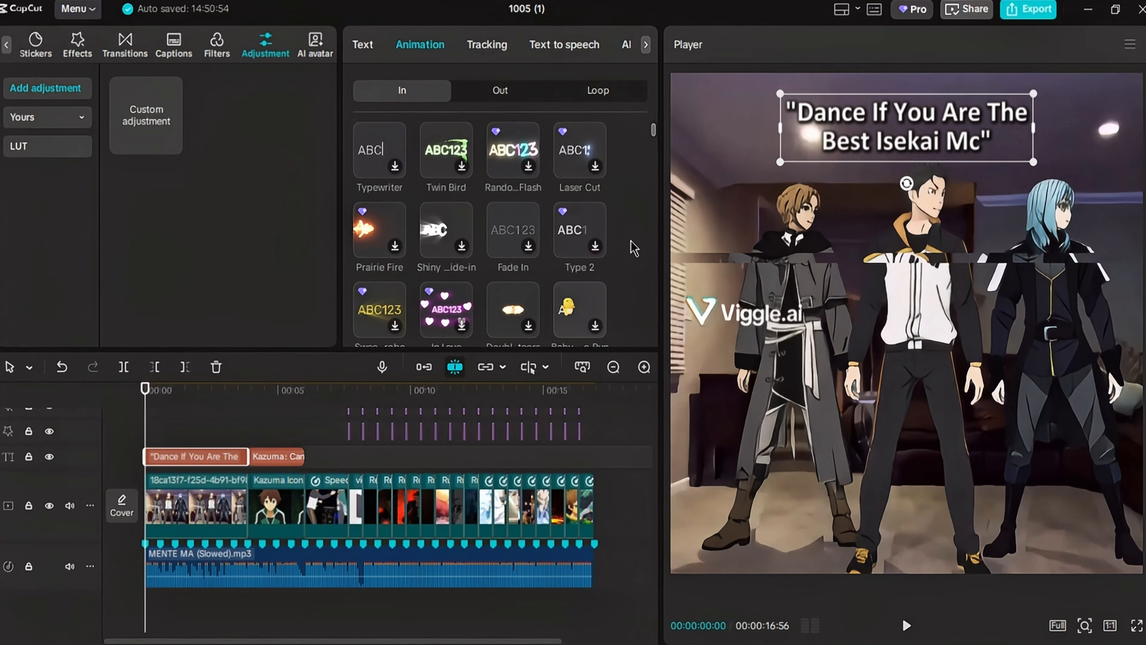
pyautogui.click(457, 335)
pyautogui.click(456, 335)
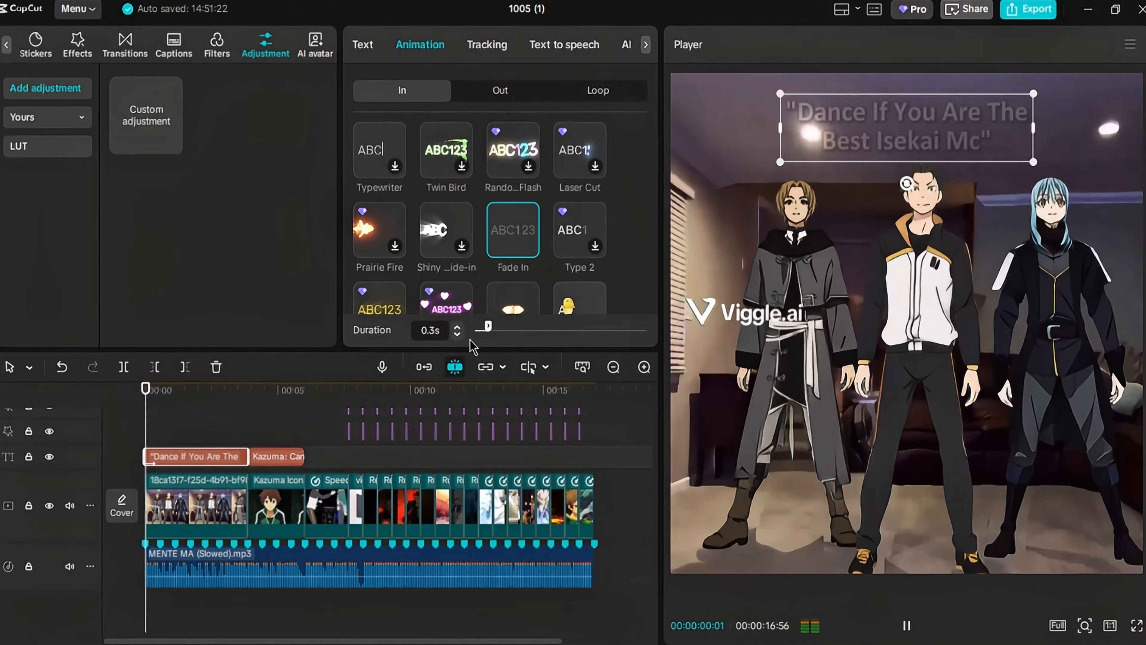
# - Apply the Fade In animation to the first video clip
pyautogui.click(199, 501)
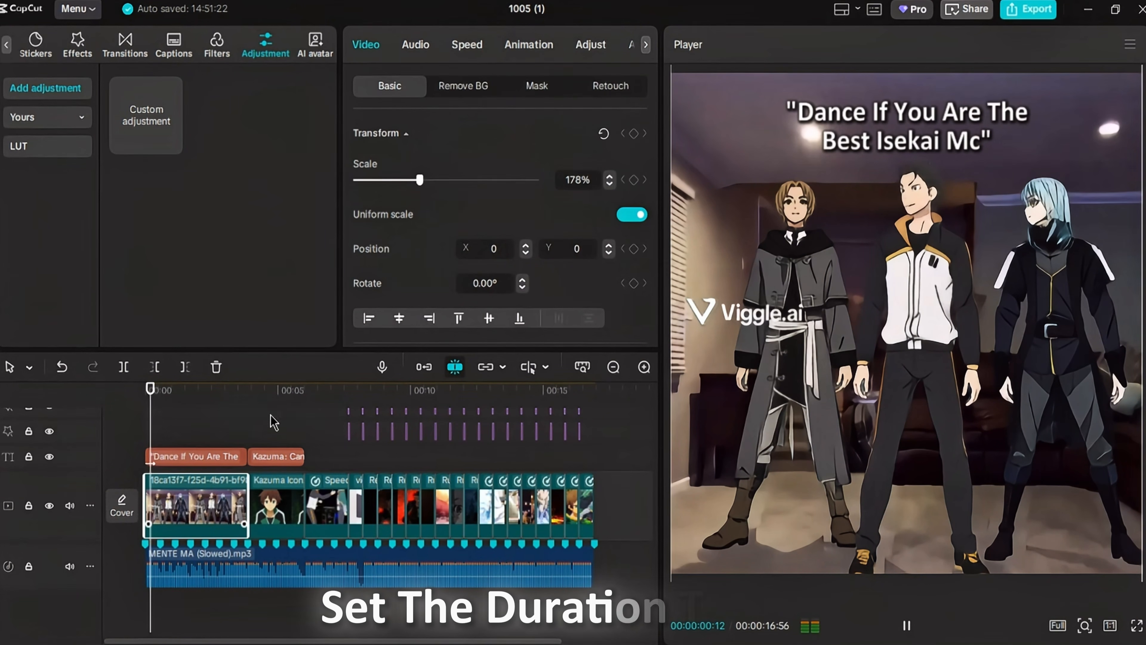
pyautogui.click(528, 44)
pyautogui.click(365, 246)
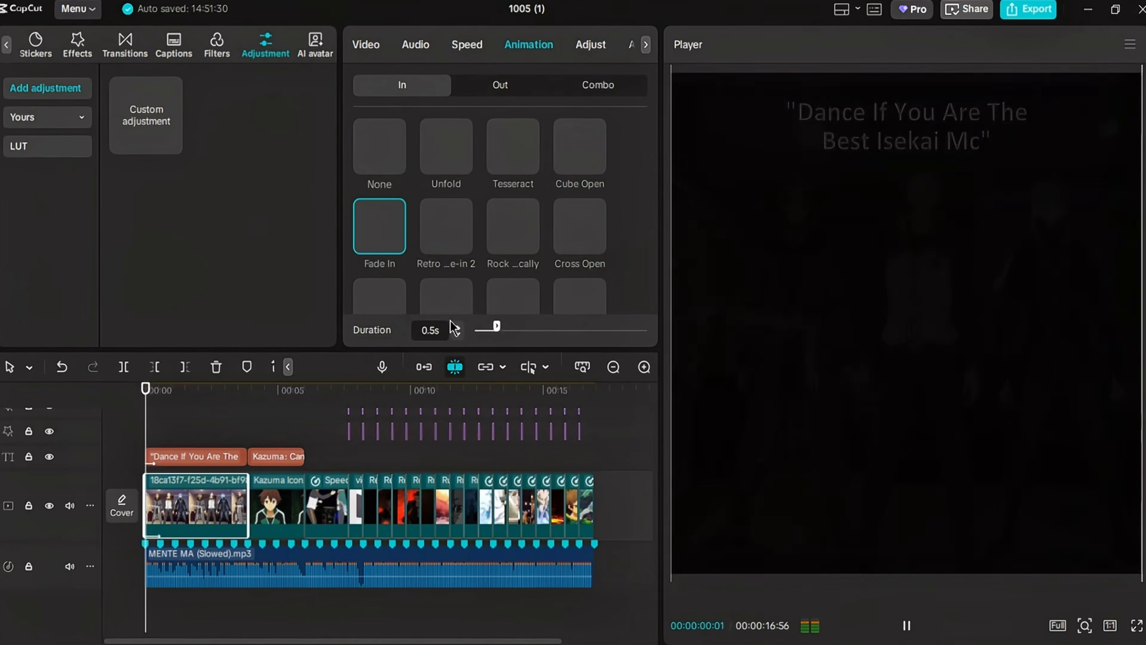
# - Set both the fade-in and fade-out of the MENTE MA (Slowed).mp3 audio to 0.3s
pyautogui.click(198, 563)
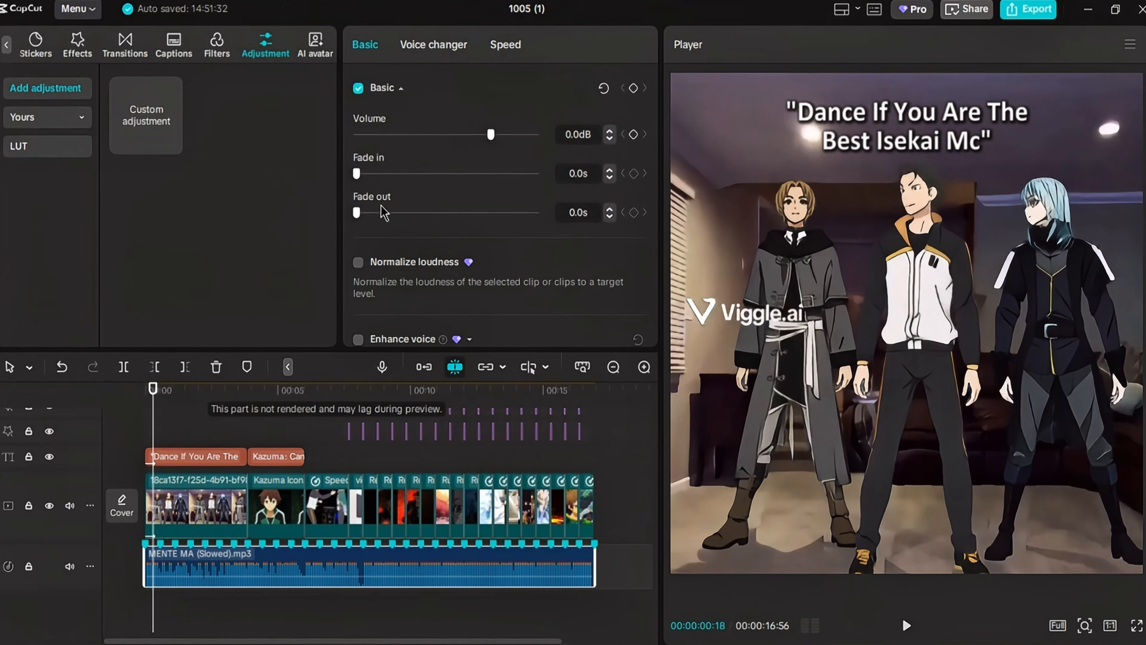
pyautogui.click(146, 391)
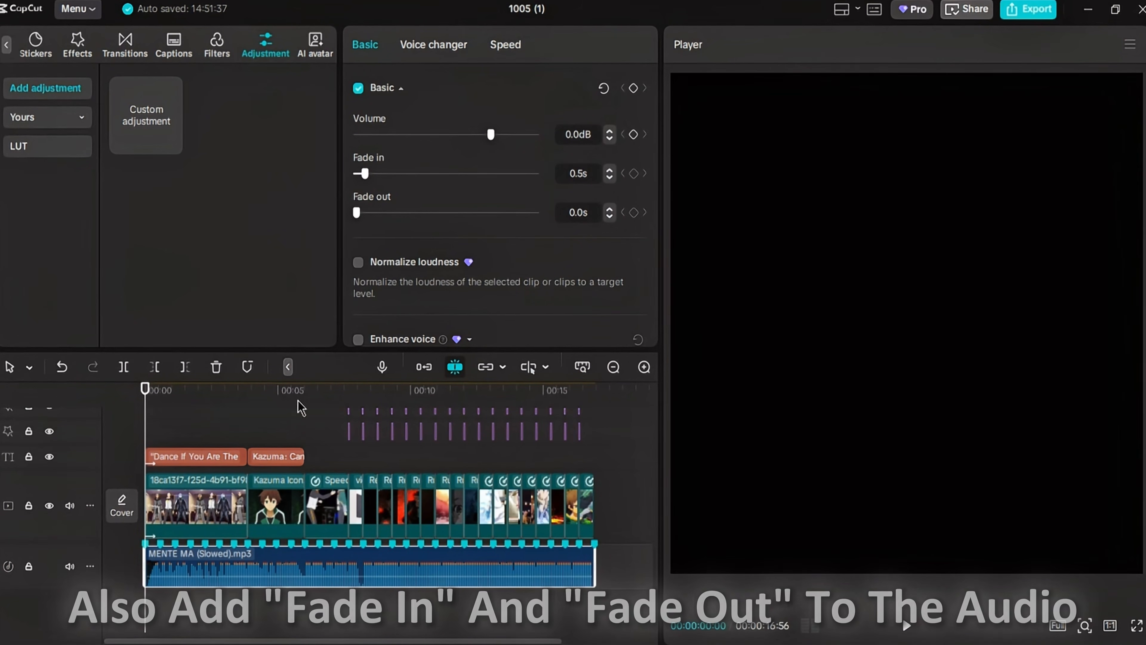
pyautogui.click(906, 630)
pyautogui.click(907, 630)
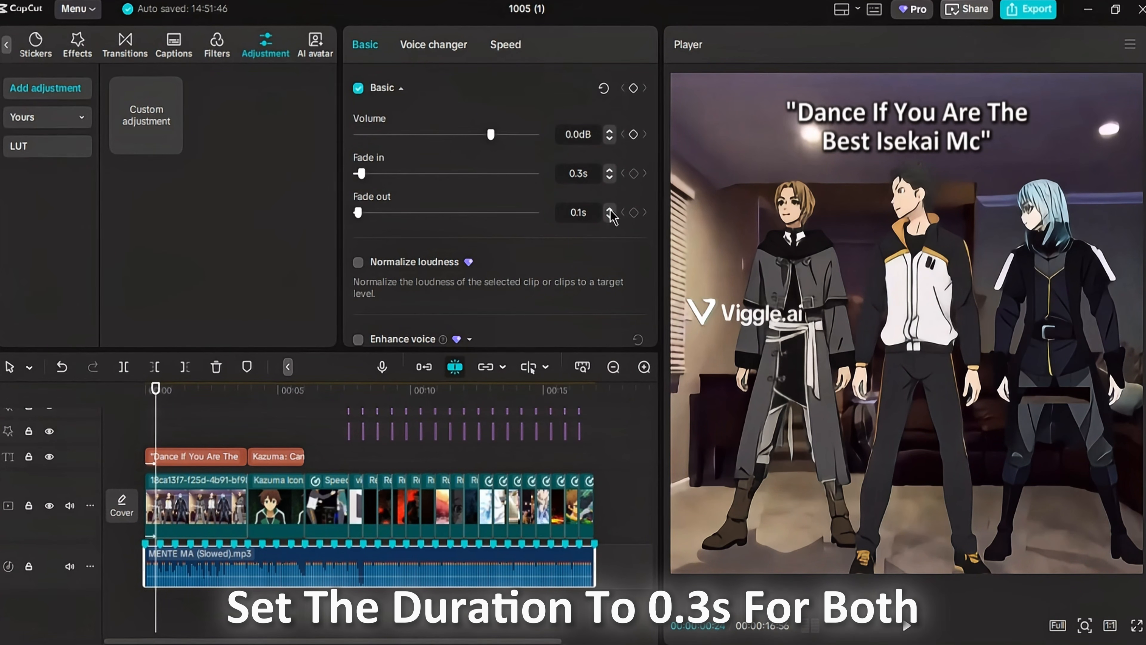
# - Apply the Fade Out animation to the last video clip with a duration of 0.3s
pyautogui.click(586, 505)
pyautogui.click(529, 44)
pyautogui.click(515, 93)
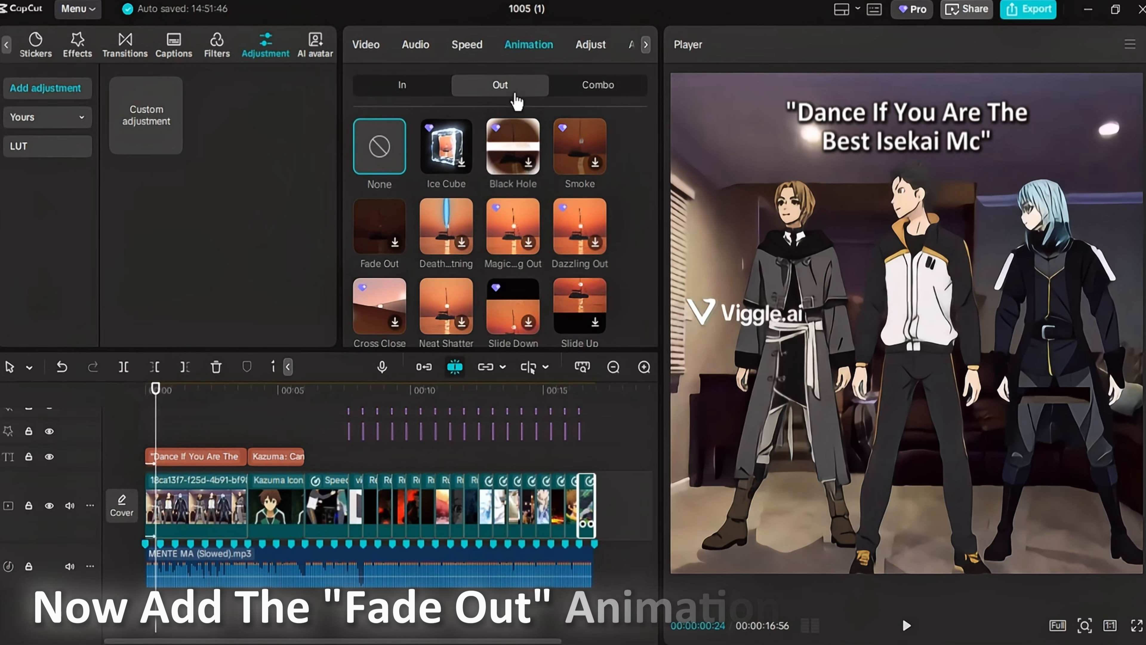
pyautogui.click(380, 228)
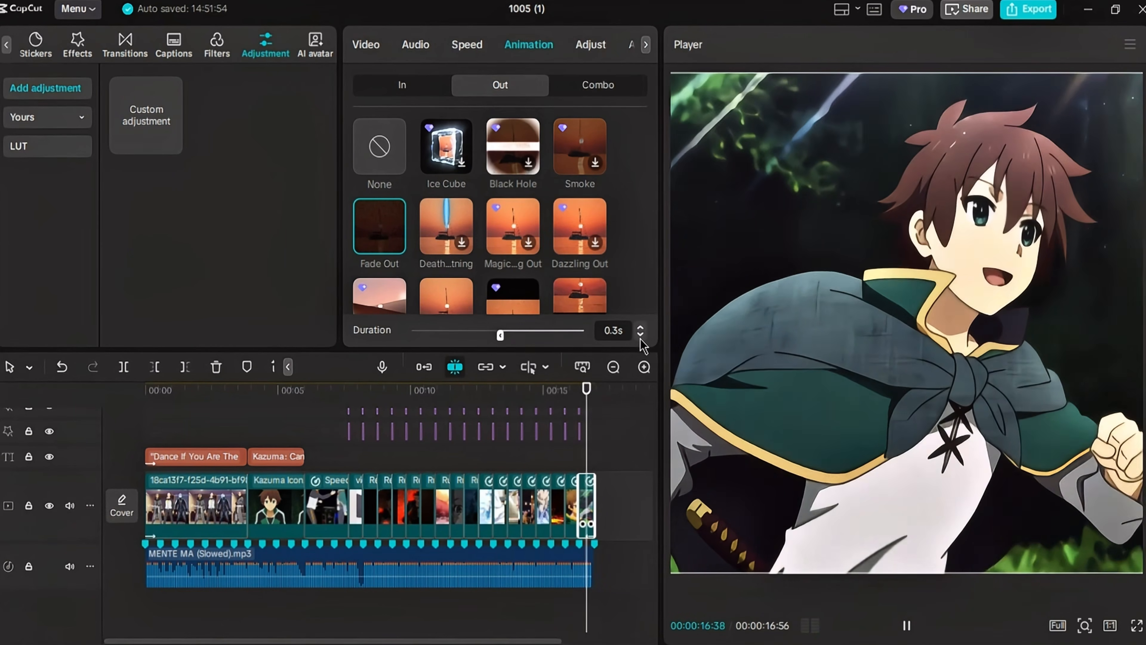
pyautogui.scroll(5, 616, 456)
pyautogui.click(551, 424)
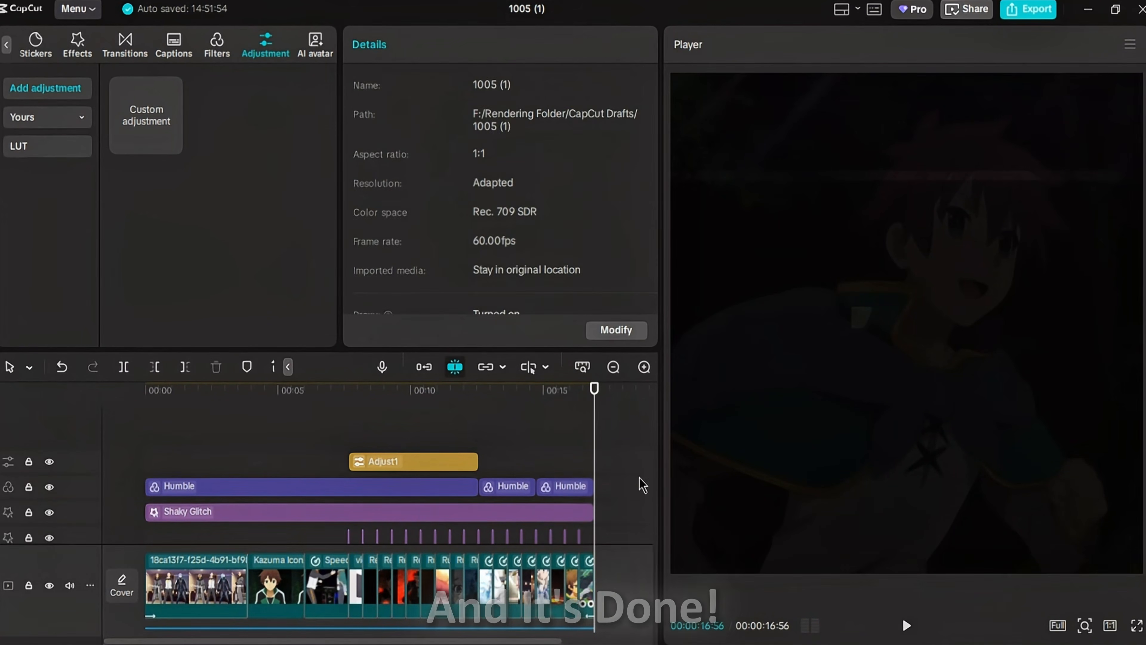